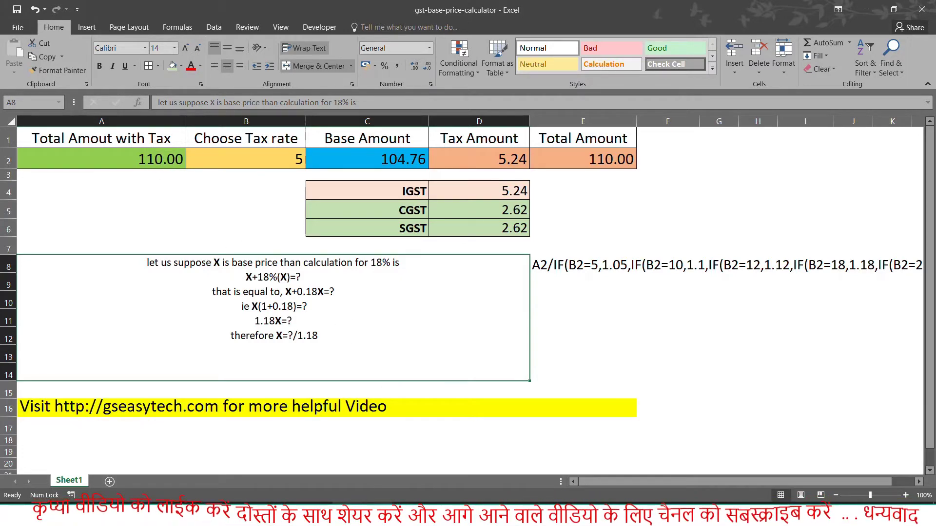
- Switch to the BASE PRICE CALCULATION note in Notepad and examine the 5% derivation, highlighting the rate, the unknown total and the resulting base price
{"action": "key", "text": "alt+Tab"}
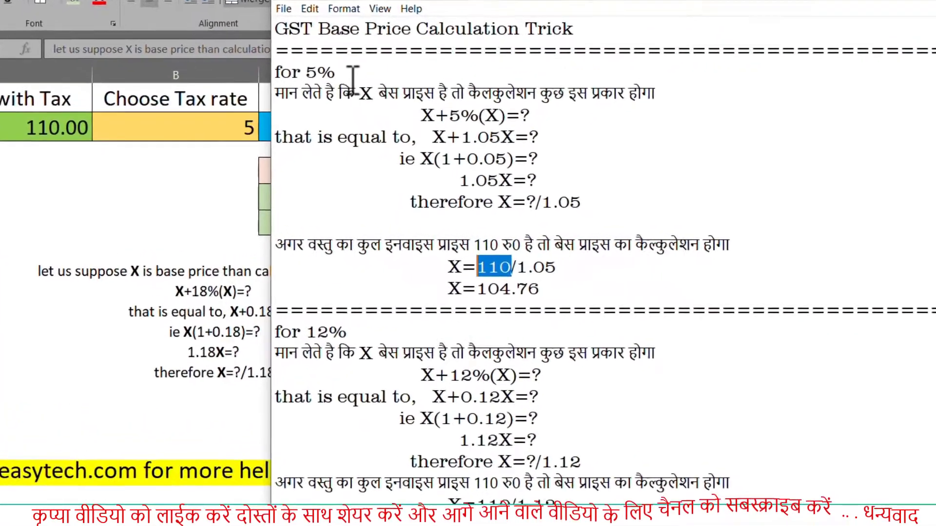
{"action": "left_click_drag", "start_coordinate": [339, 120], "coordinate": [361, 121]}
{"action": "left_click", "coordinate": [347, 64]}
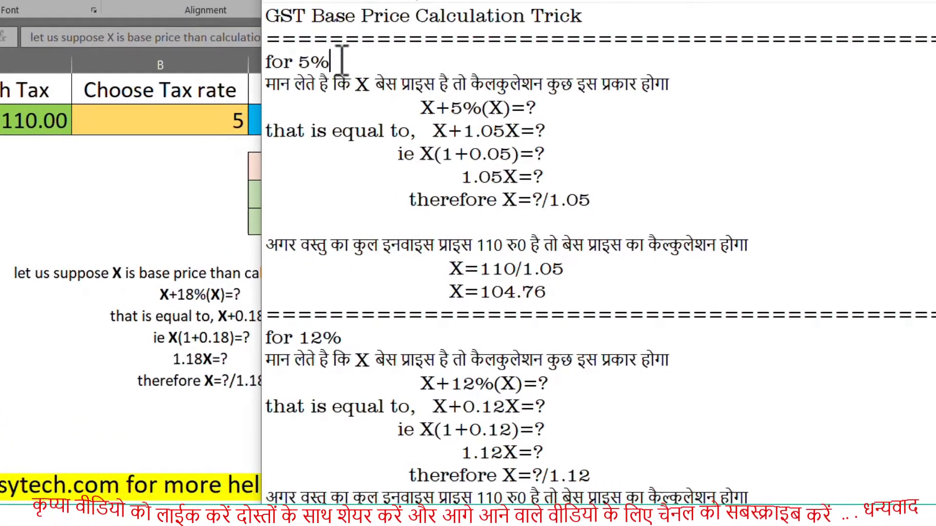
{"action": "left_click_drag", "start_coordinate": [344, 61], "coordinate": [303, 59]}
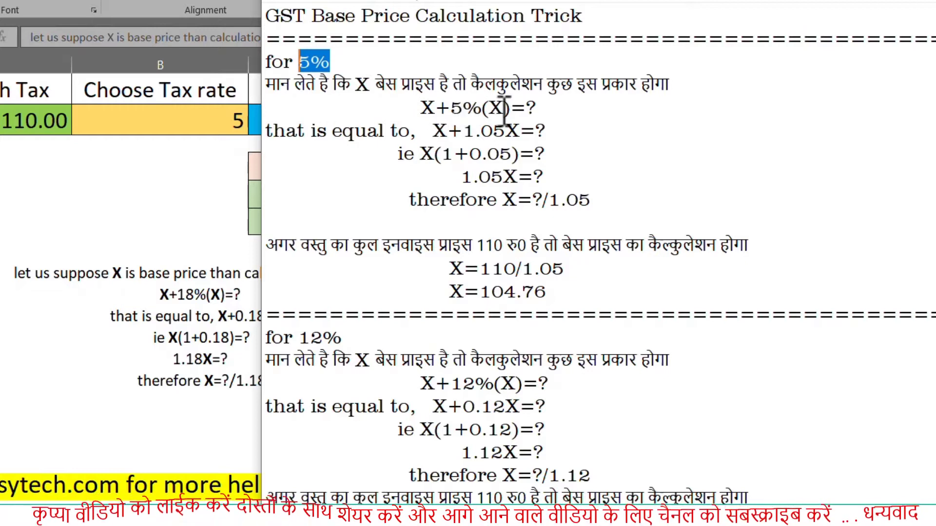
{"action": "double_click", "coordinate": [532, 107]}
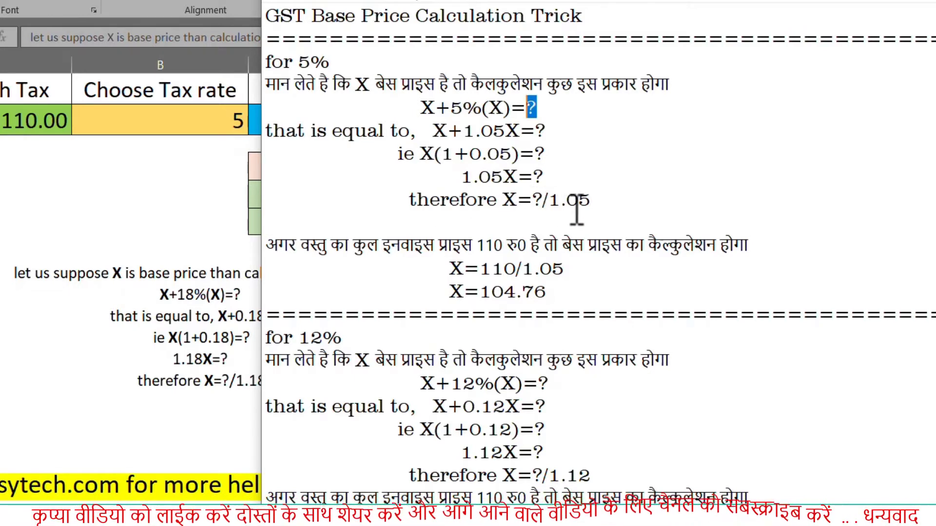
{"action": "left_click_drag", "start_coordinate": [532, 176], "coordinate": [544, 177]}
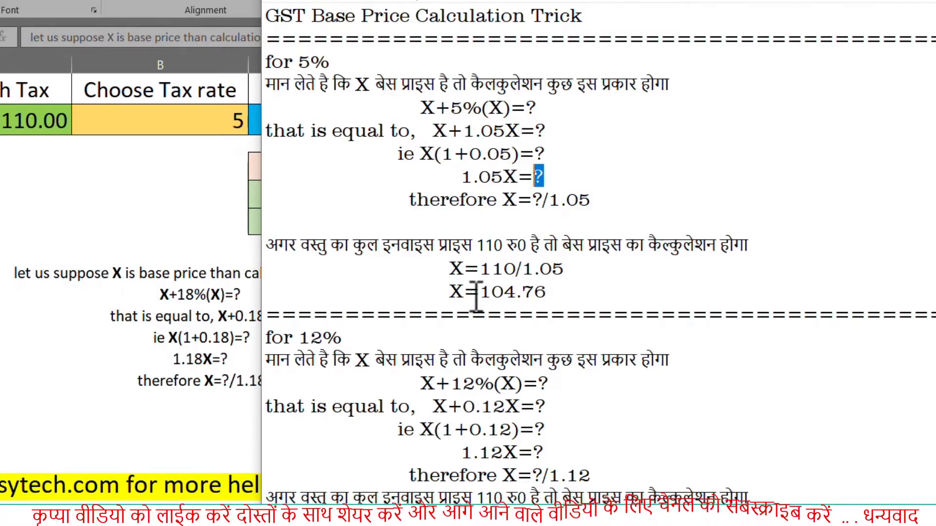
{"action": "left_click", "coordinate": [555, 293]}
{"action": "left_click_drag", "start_coordinate": [555, 292], "coordinate": [493, 292]}
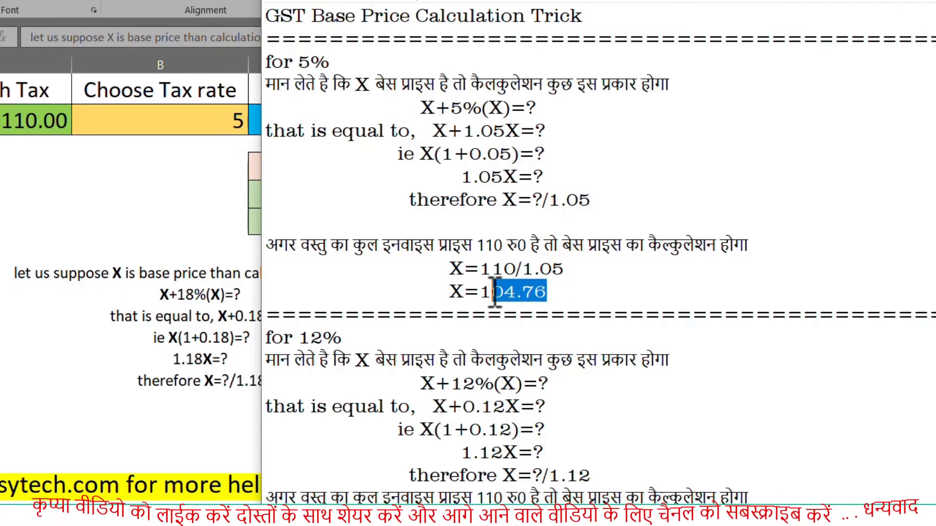
{"action": "left_click", "coordinate": [553, 293]}
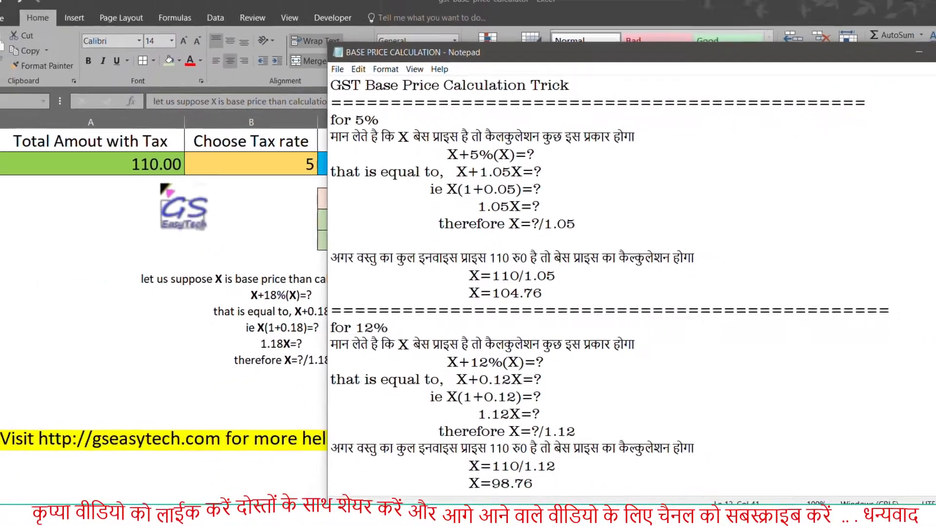
- Return to the gst-base-price-calculator workbook in Excel, choose 5 as the tax rate in B2 and inspect the Base Amount formula
{"action": "left_click", "coordinate": [175, 171]}
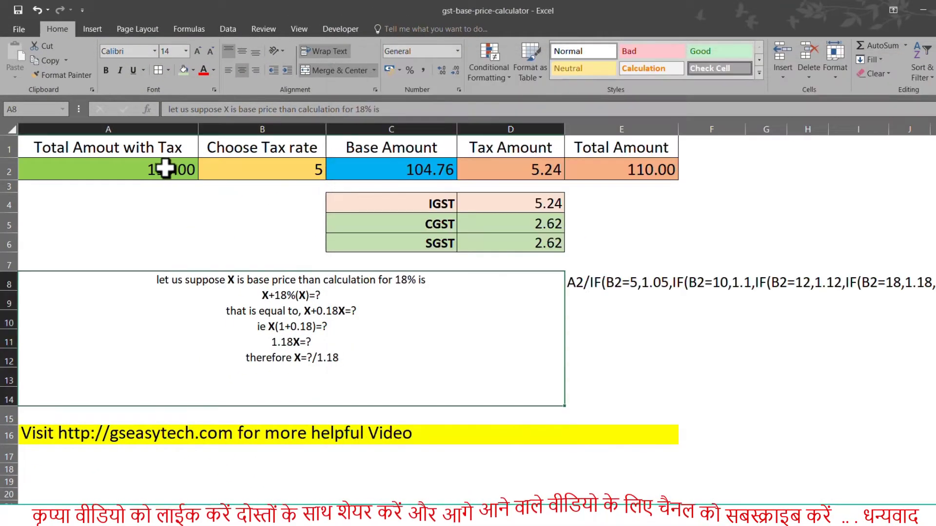
{"action": "left_click", "coordinate": [134, 175]}
{"action": "left_click", "coordinate": [315, 173]}
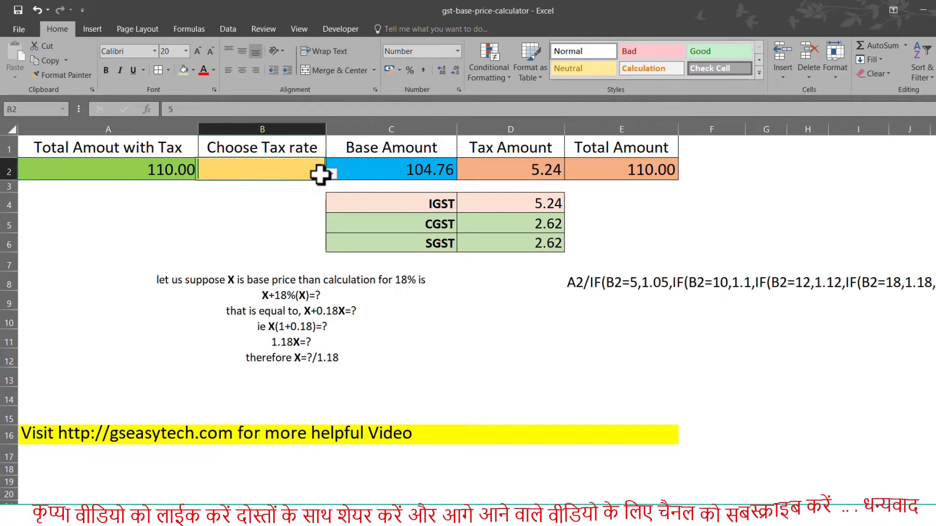
{"action": "left_click", "coordinate": [332, 173]}
{"action": "left_click", "coordinate": [222, 185]}
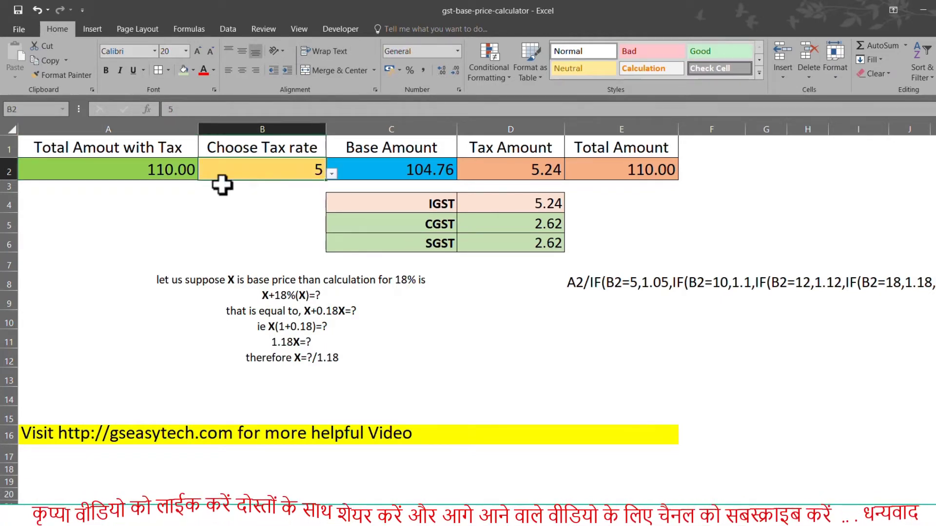
{"action": "left_click", "coordinate": [372, 174]}
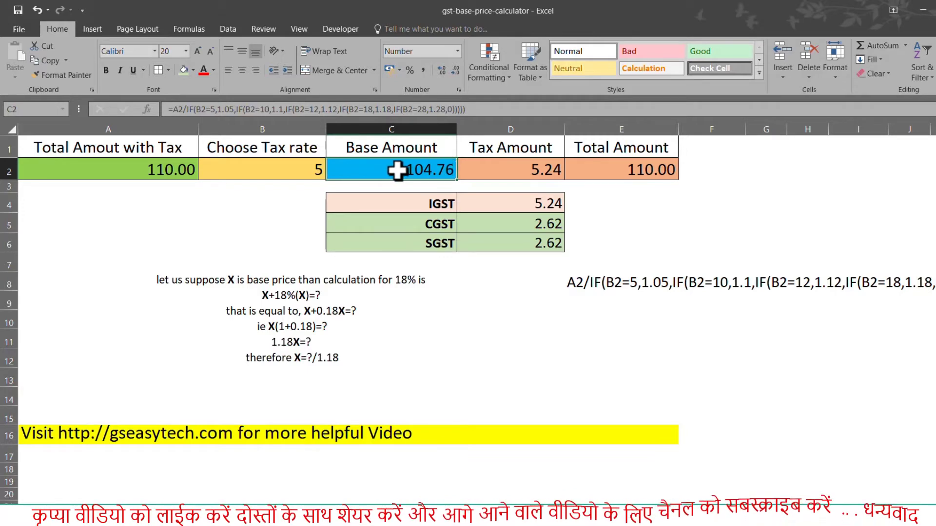
- Switch back to the Notepad note and review the base price derivations for 5%, 12%, 18% and 28%, highlighting the 28% division formula
{"action": "key", "text": "alt+Tab"}
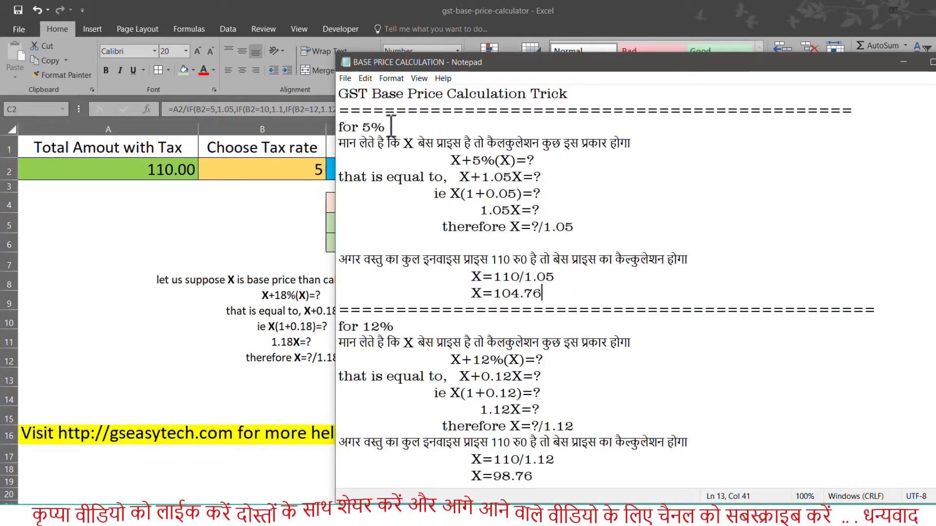
{"action": "left_click_drag", "start_coordinate": [387, 127], "coordinate": [370, 124]}
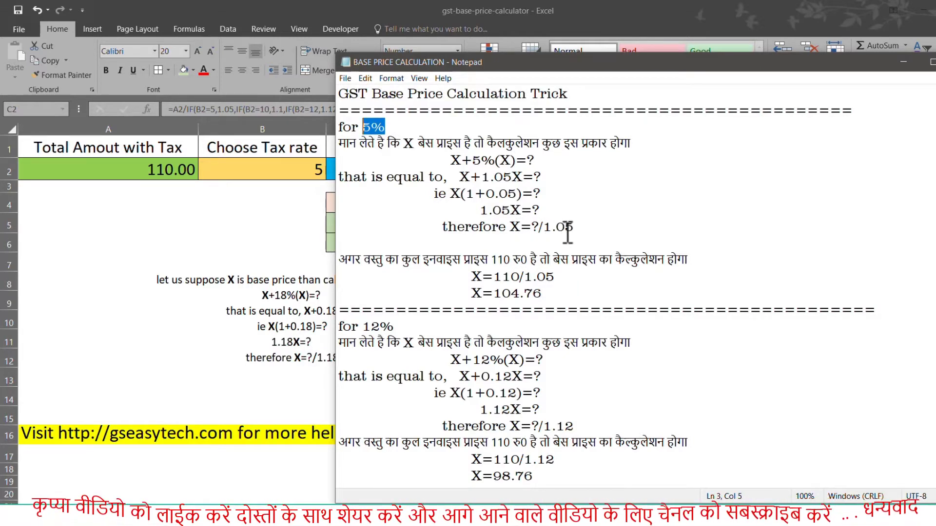
{"action": "scroll", "coordinate": [524, 332], "scroll_direction": "down", "scroll_amount": 3}
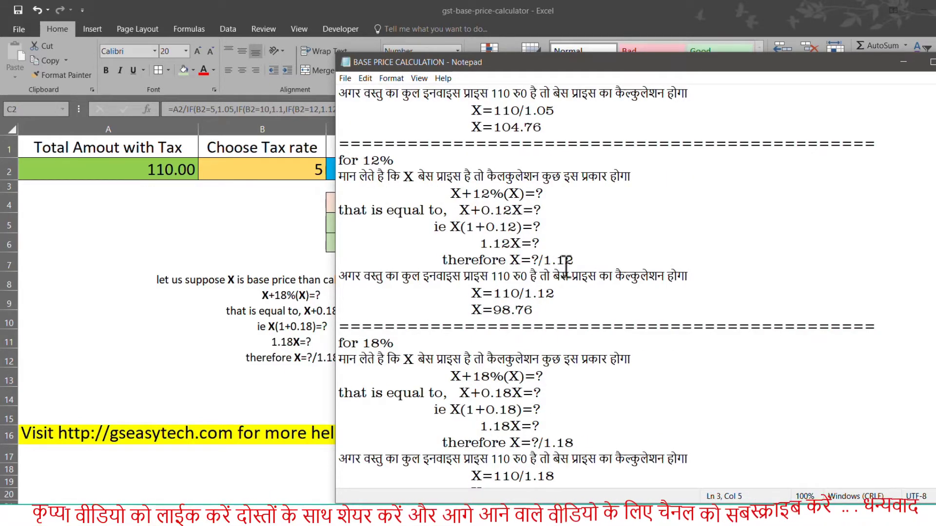
{"action": "scroll", "coordinate": [580, 264], "scroll_direction": "down", "scroll_amount": 3}
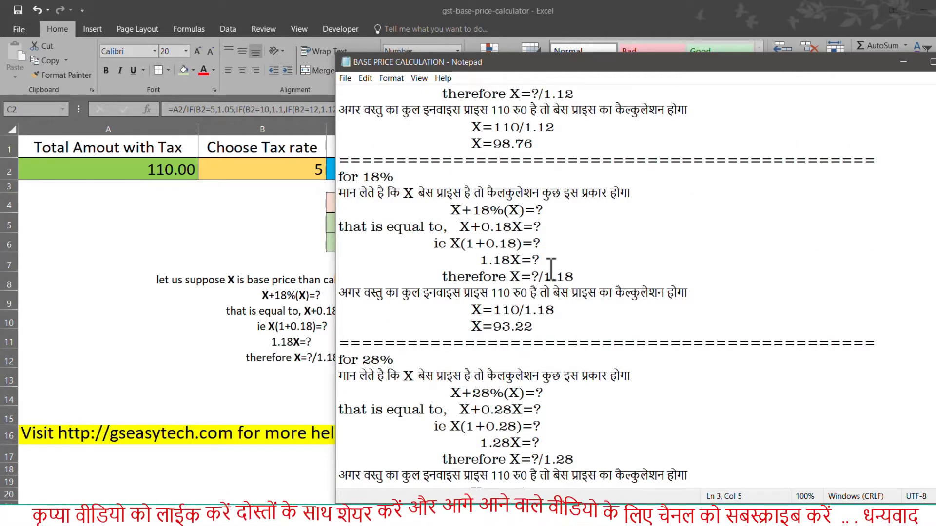
{"action": "scroll", "coordinate": [549, 344], "scroll_direction": "down", "scroll_amount": 1}
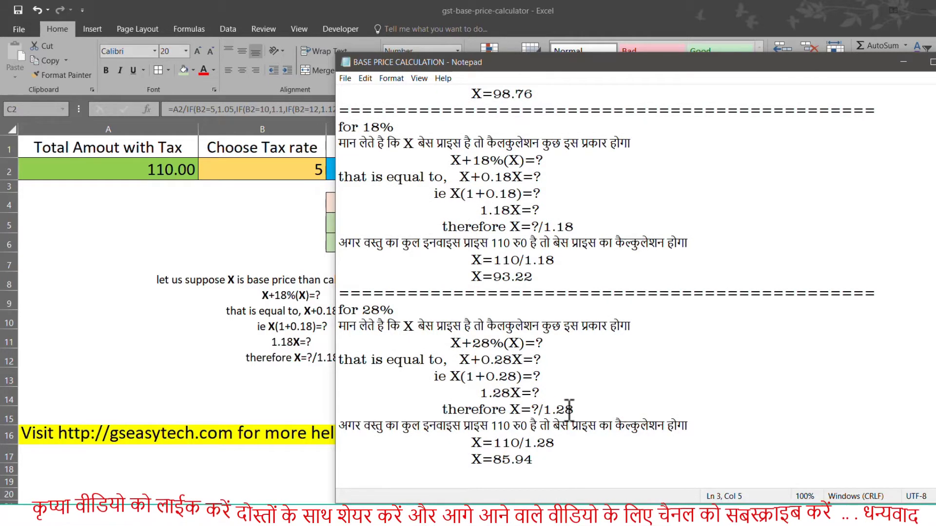
{"action": "left_click_drag", "start_coordinate": [583, 410], "coordinate": [531, 409]}
{"action": "left_click", "coordinate": [536, 395]}
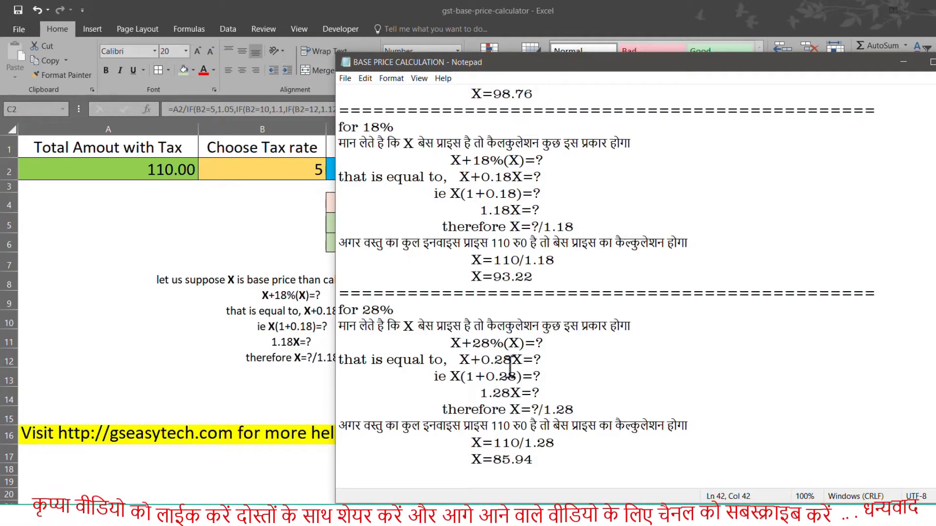
{"action": "left_click", "coordinate": [449, 327], "text": "shift"}
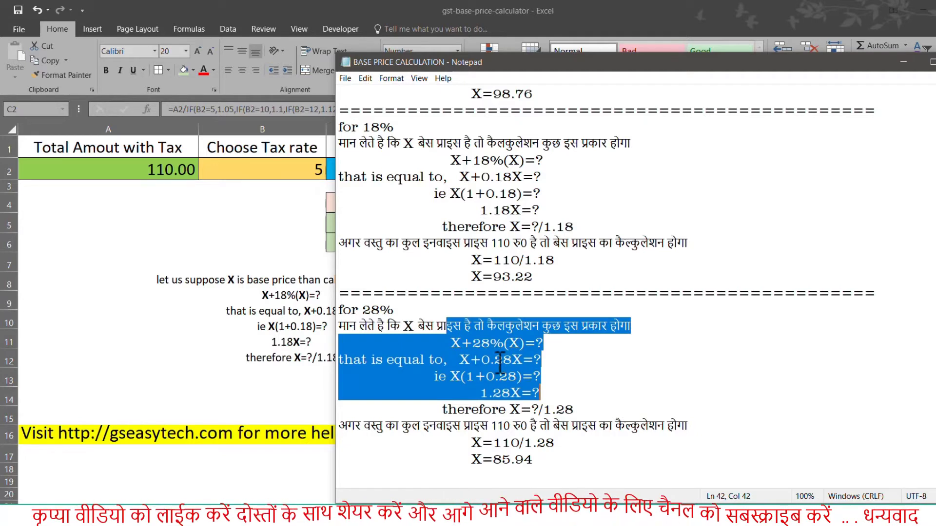
{"action": "left_click", "coordinate": [524, 410]}
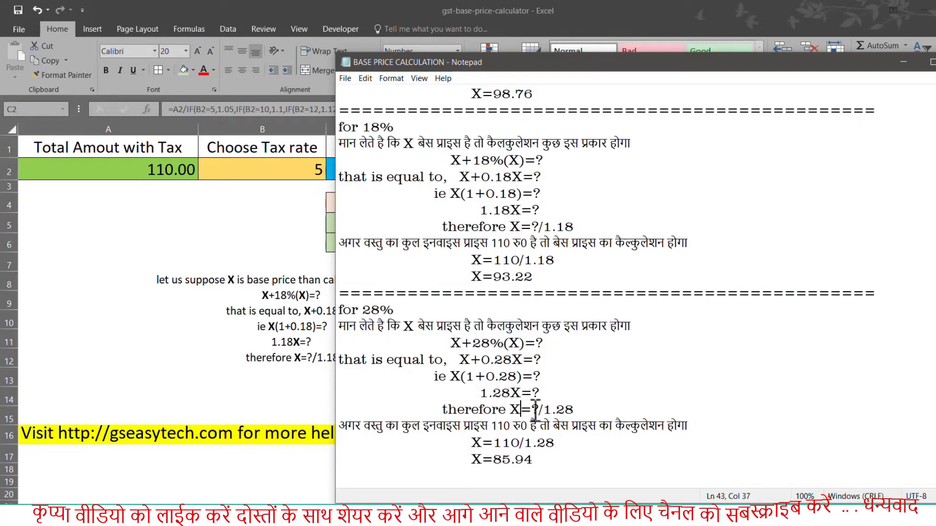
{"action": "left_click", "coordinate": [586, 408], "text": "shift"}
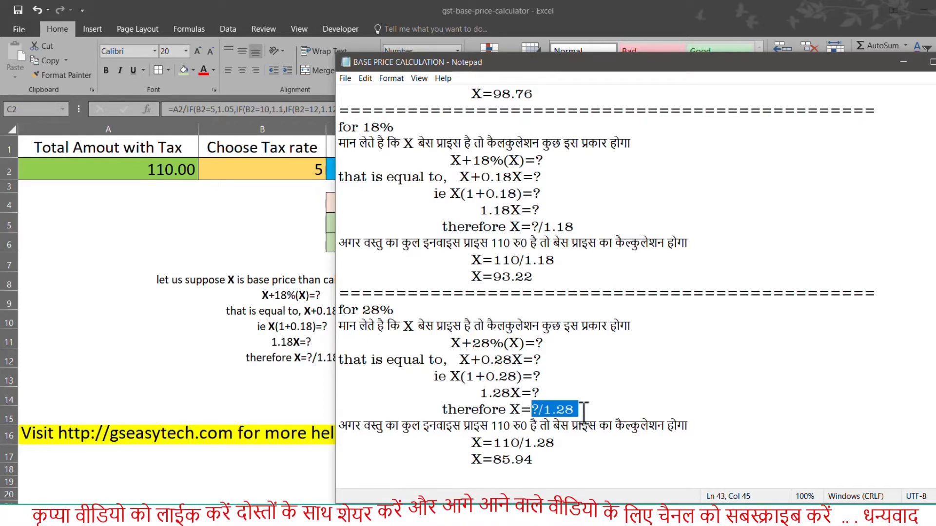
{"action": "left_click", "coordinate": [560, 260]}
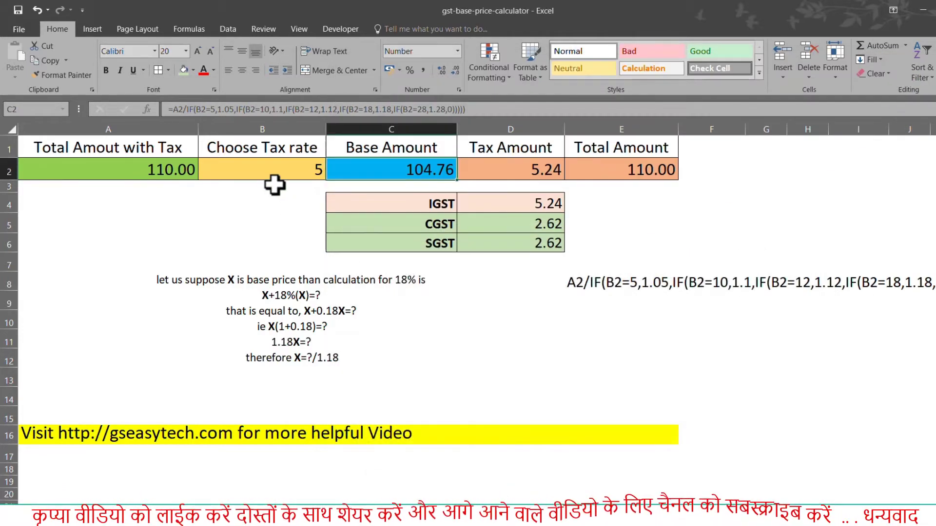
- Return to the Excel calculator, review its input and result cells, and choose 10 as the tax rate in B2
{"action": "left_click", "coordinate": [273, 185]}
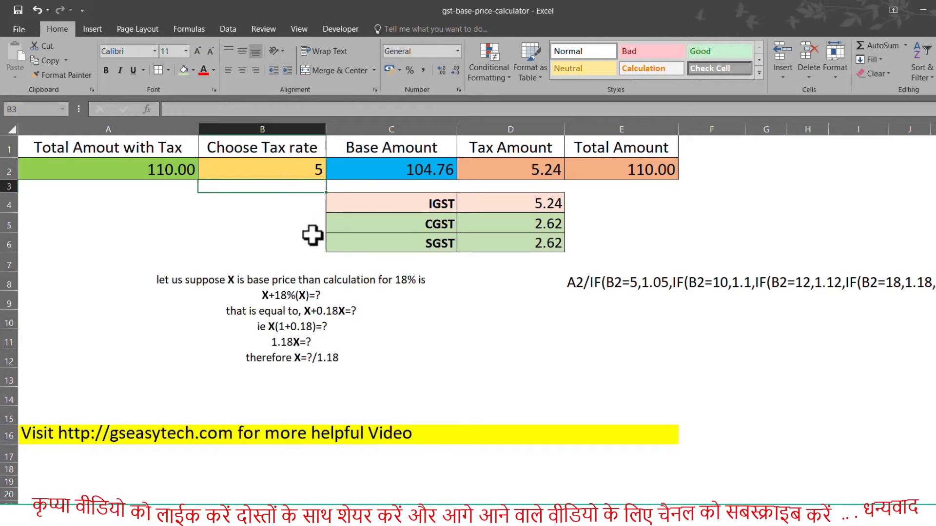
{"action": "left_click_drag", "start_coordinate": [96, 146], "coordinate": [618, 175]}
{"action": "left_click", "coordinate": [106, 176]}
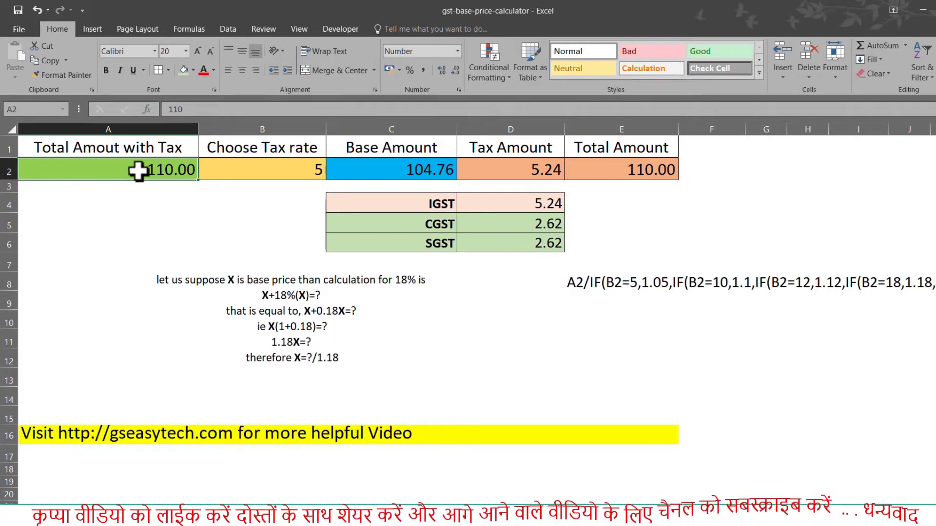
{"action": "left_click", "coordinate": [272, 172]}
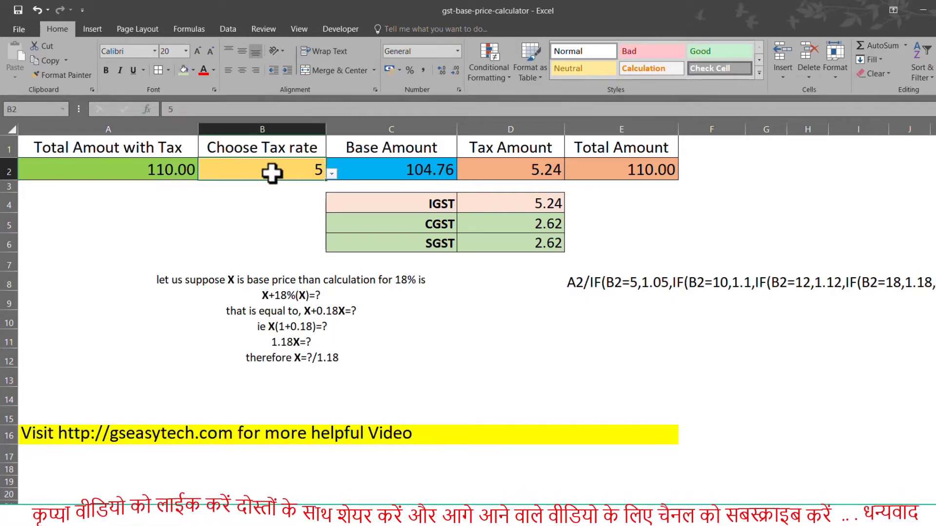
{"action": "left_click", "coordinate": [331, 174]}
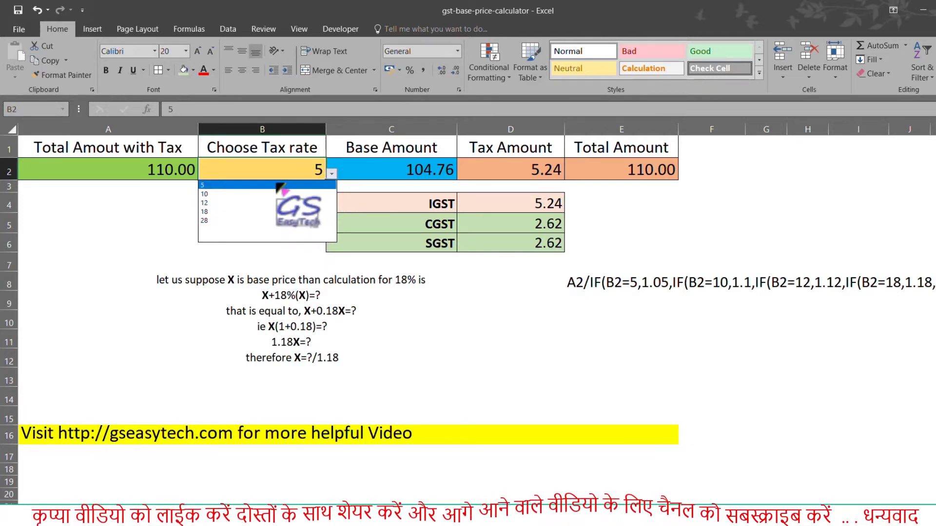
{"action": "key", "text": "Down"}
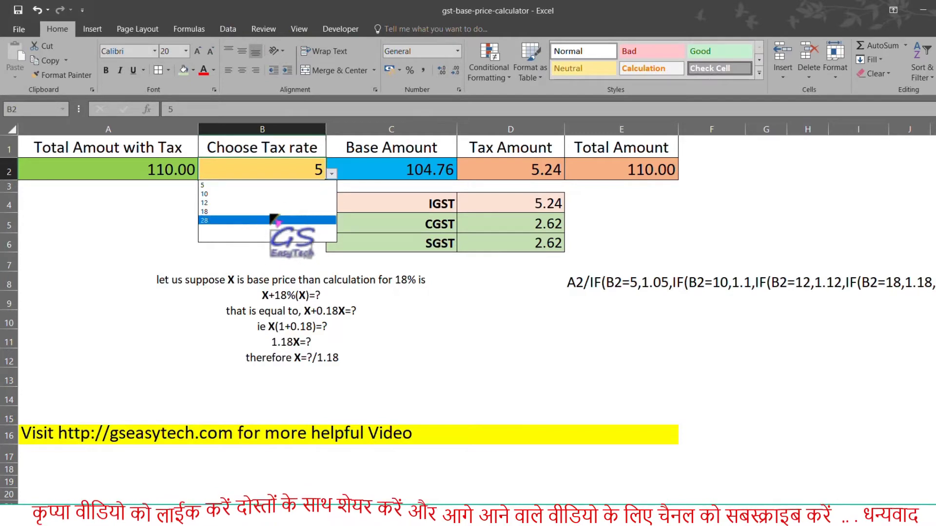
{"action": "left_click", "coordinate": [263, 194]}
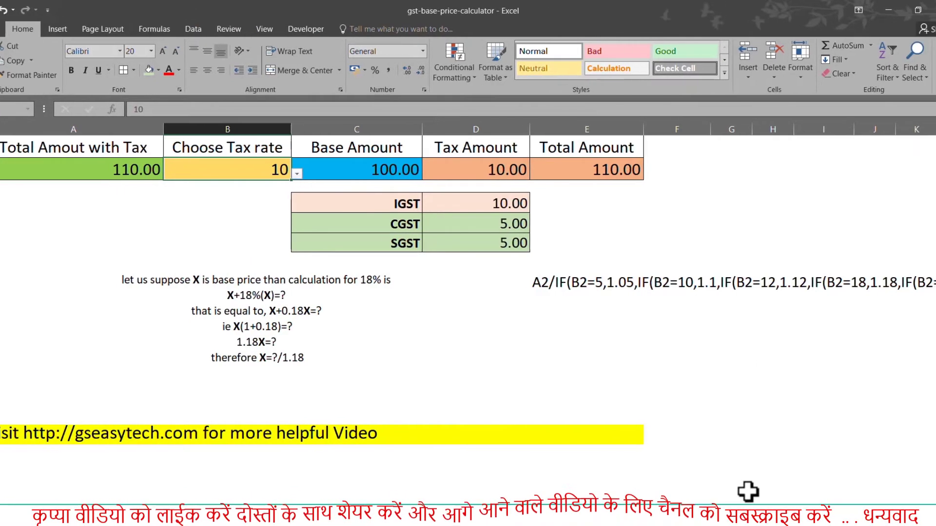
- Examine the GST RateList in column O, from its header to the last blank cell, and return to the calculator table
{"action": "scroll", "coordinate": [463, 292], "scroll_direction": "right", "scroll_amount": 1}
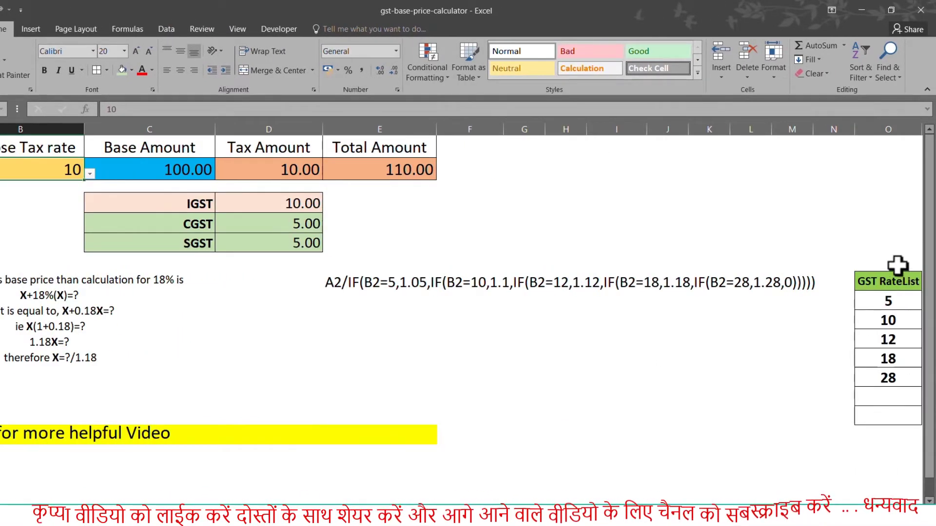
{"action": "left_click", "coordinate": [896, 281]}
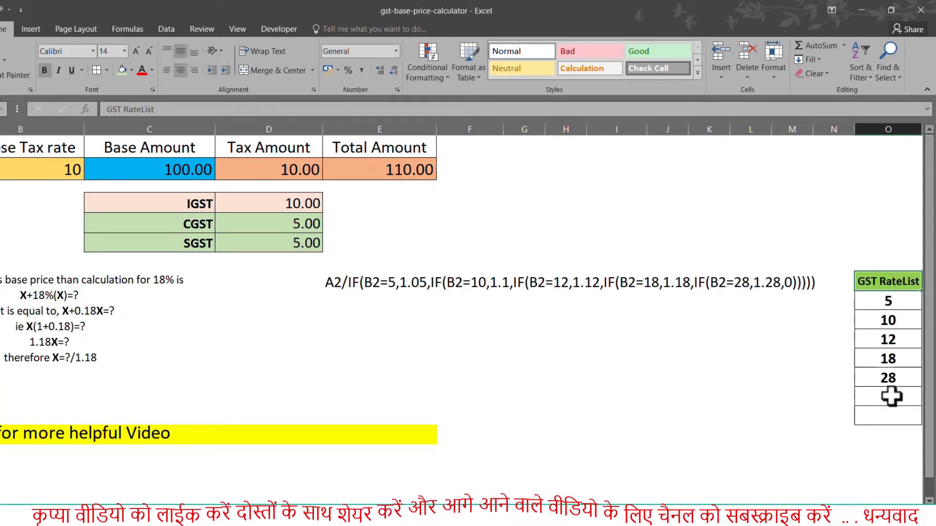
{"action": "left_click", "coordinate": [895, 415]}
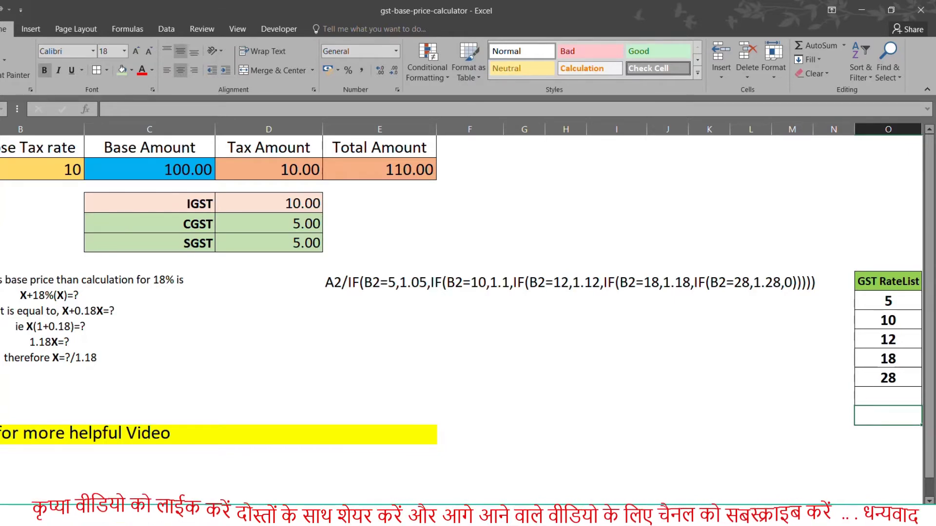
{"action": "scroll", "coordinate": [468, 292], "scroll_direction": "left", "scroll_amount": 1}
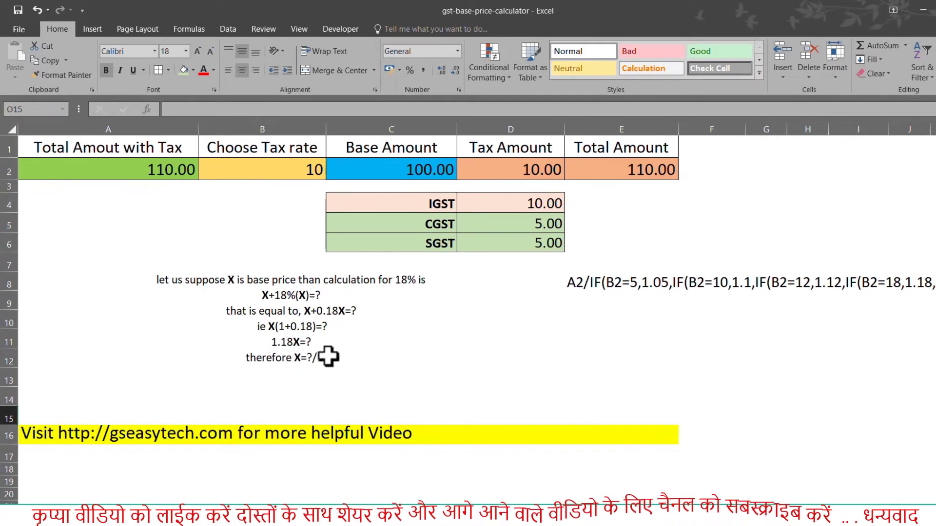
- Review the 18% derivation note, open the Base Amount formula in C2 and examine its conditions, highlighting the B2=5 test and the 1.18 divisor
{"action": "left_click", "coordinate": [288, 326]}
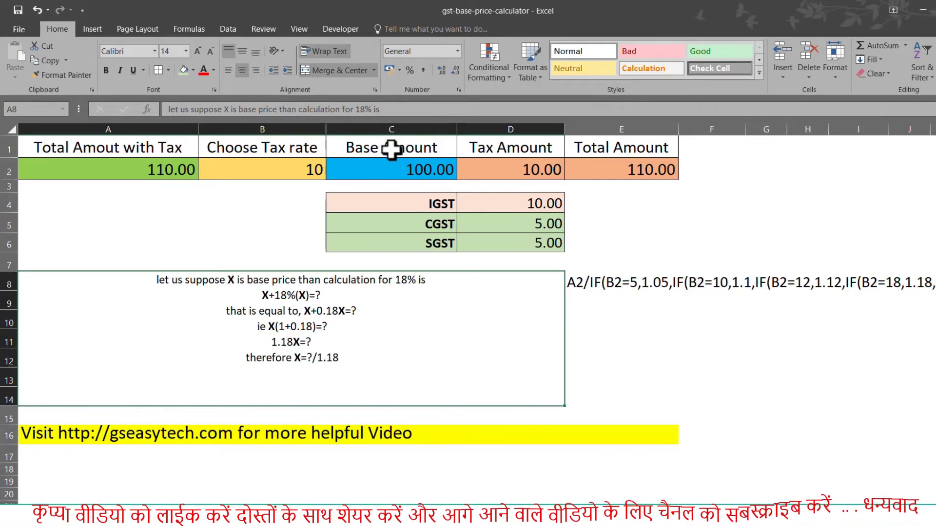
{"action": "left_click", "coordinate": [395, 169]}
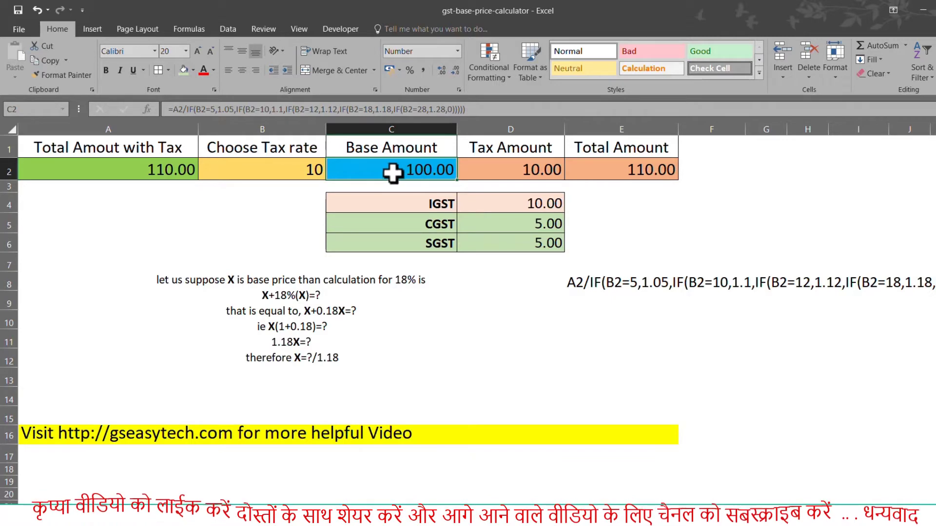
{"action": "double_click", "coordinate": [396, 167]}
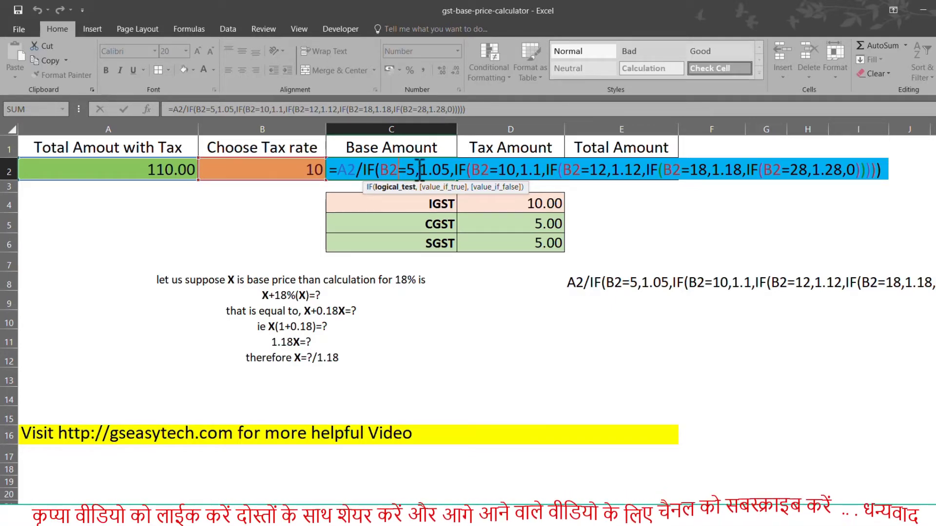
{"action": "left_click_drag", "start_coordinate": [420, 170], "coordinate": [380, 170]}
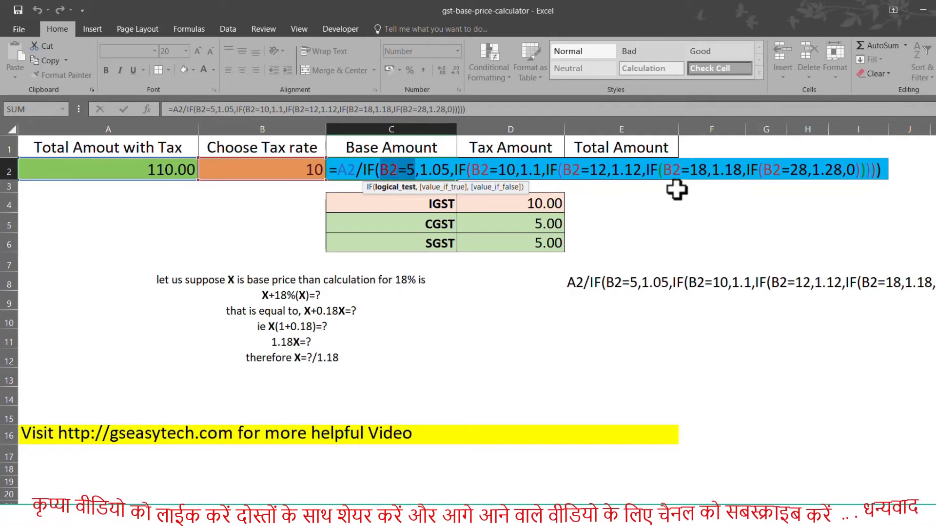
{"action": "mouse_move", "coordinate": [708, 170]}
{"action": "left_mouse_down"}
{"action": "mouse_move", "coordinate": [696, 170]}
{"action": "mouse_move", "coordinate": [706, 171]}
{"action": "left_mouse_up"}
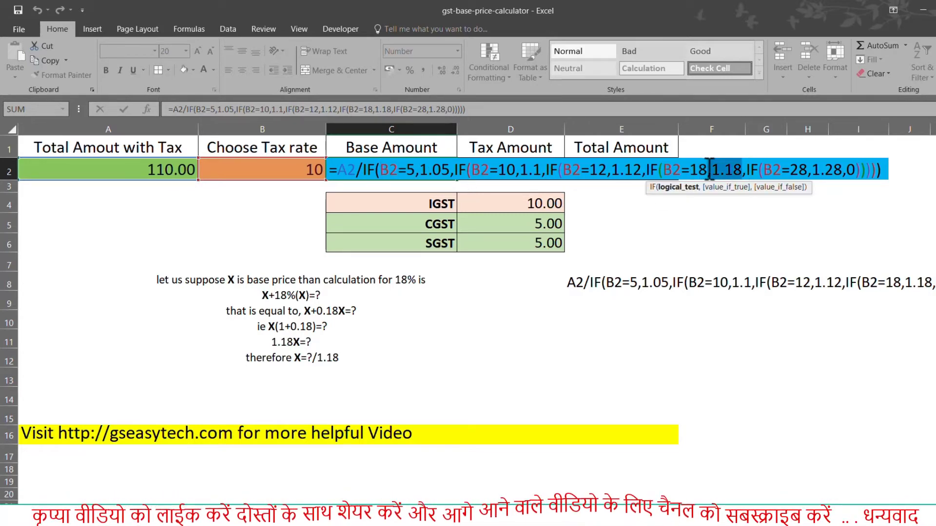
{"action": "left_click", "coordinate": [809, 171]}
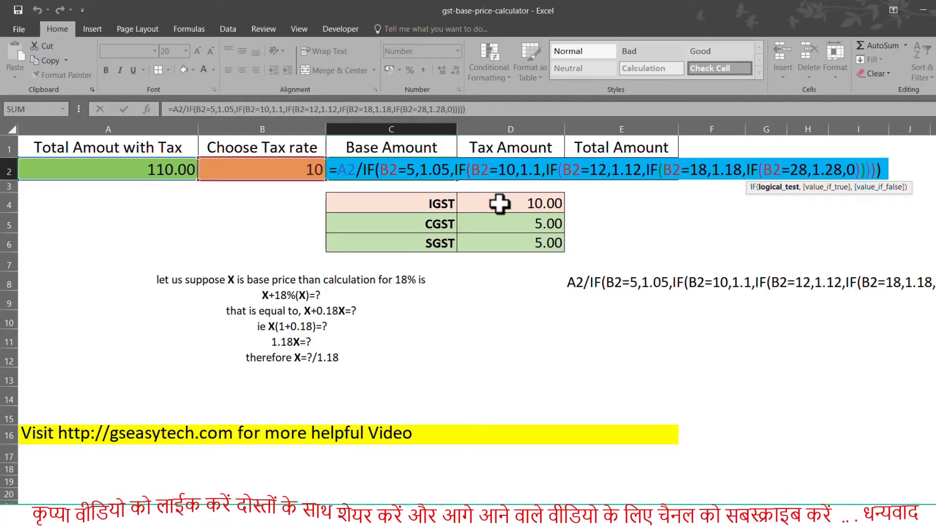
- Extend the nested Base Amount formula in C2 with a 30% rate by replacing the final 0 with IF(B2=30,1.30,0)
{"action": "left_click", "coordinate": [851, 171]}
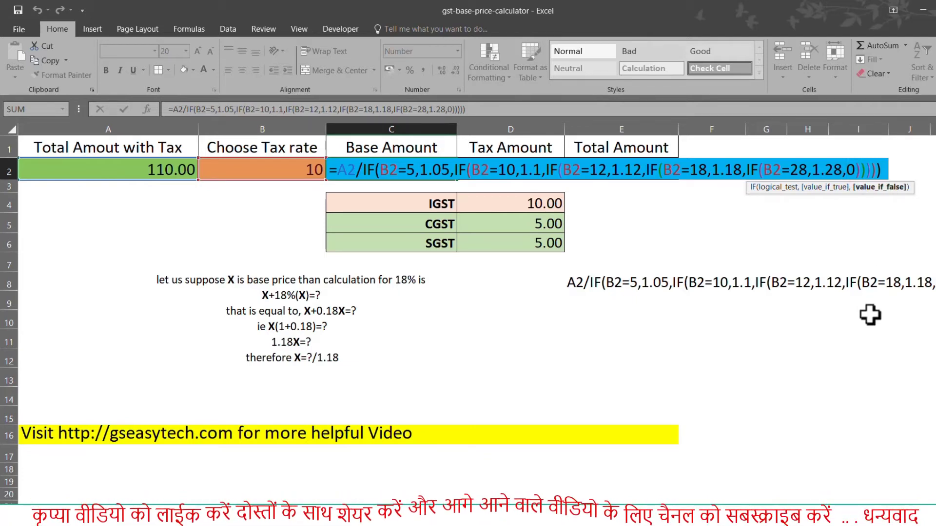
{"action": "type", "text": "if"}
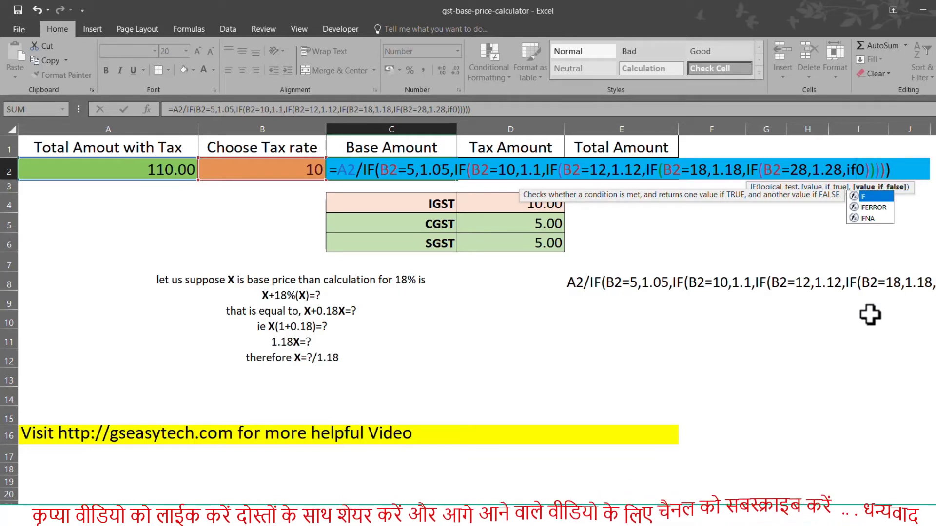
{"action": "type", "text": "("}
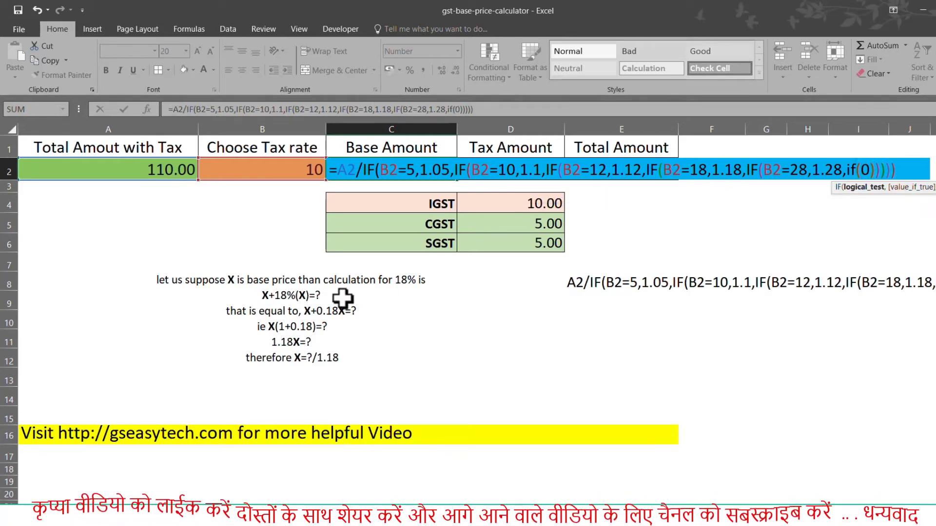
{"action": "left_click", "coordinate": [267, 169]}
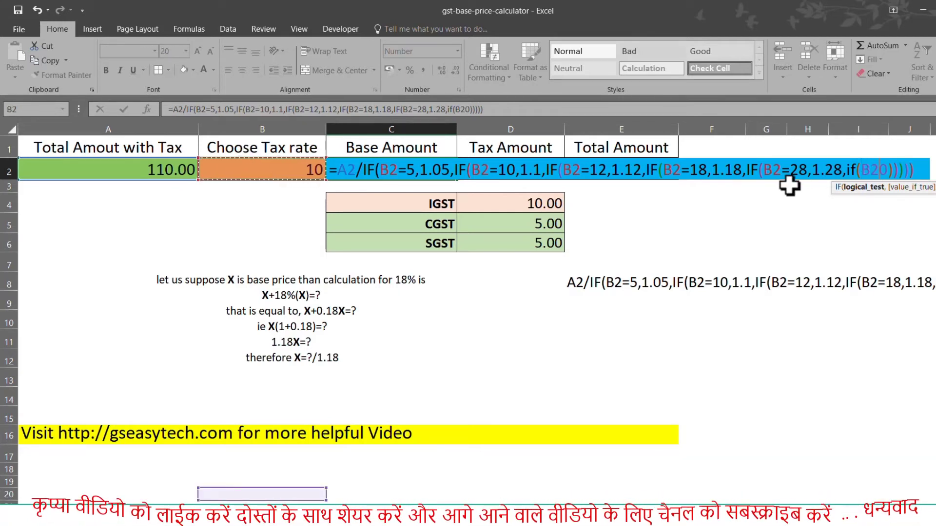
{"action": "type", "text": "="}
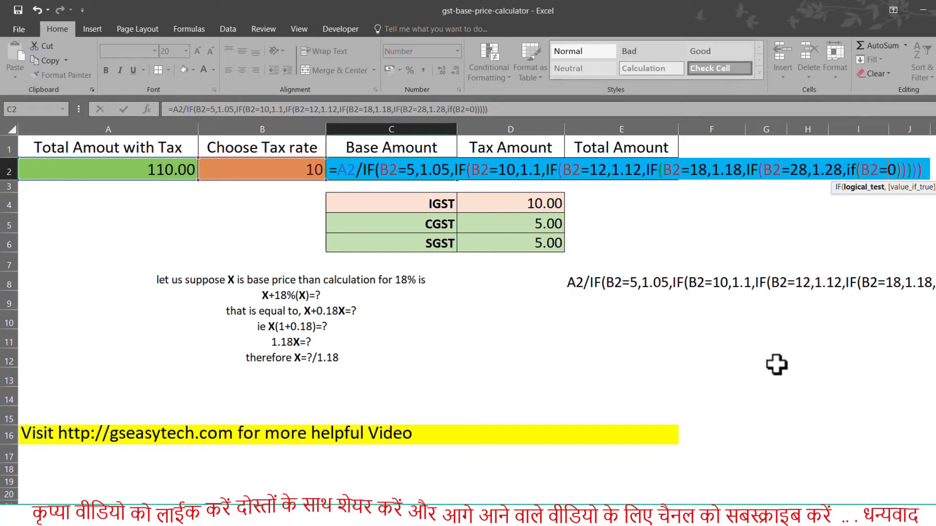
{"action": "type", "text": "30"}
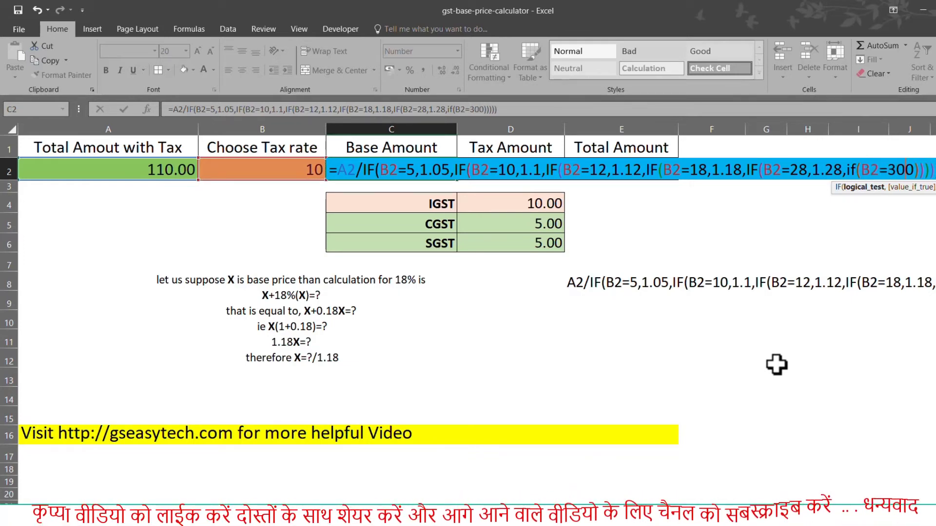
{"action": "type", "text": ","}
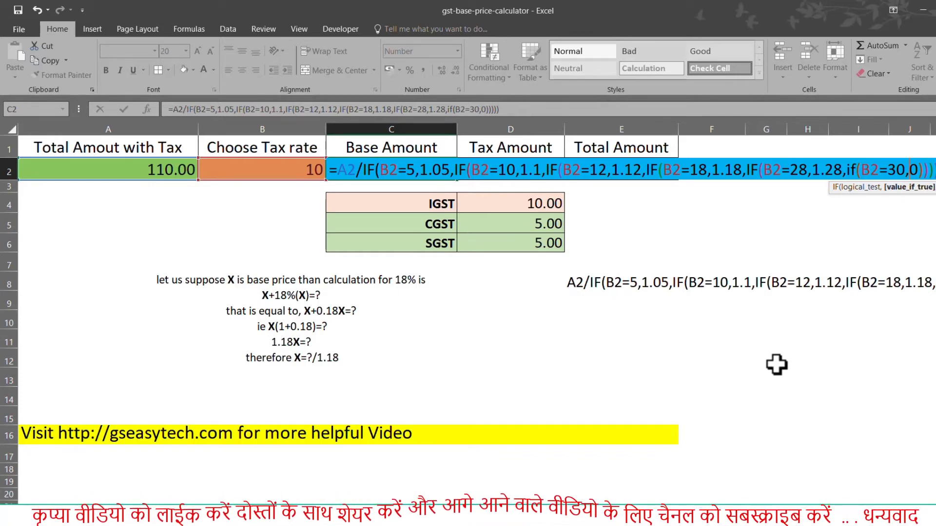
{"action": "type", "text": "1.30"}
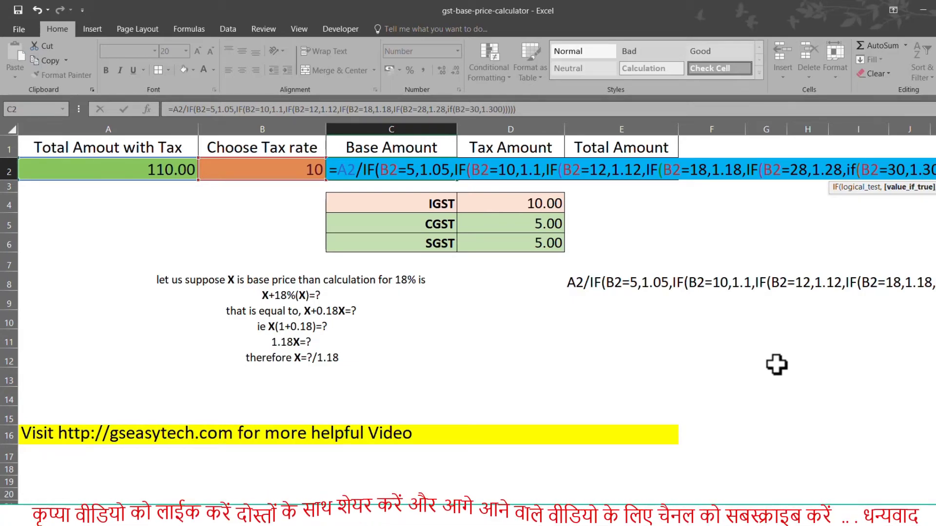
{"action": "type", "text": ","}
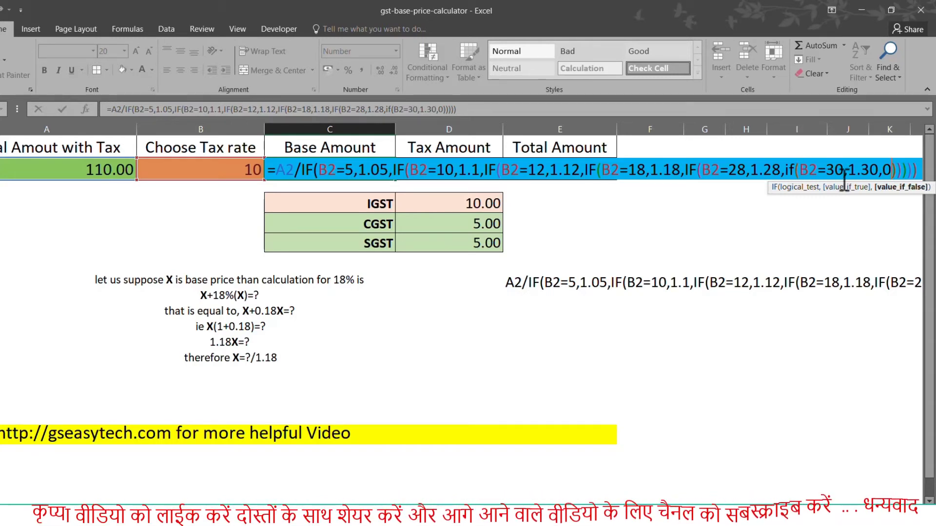
{"action": "key", "text": "Right"}
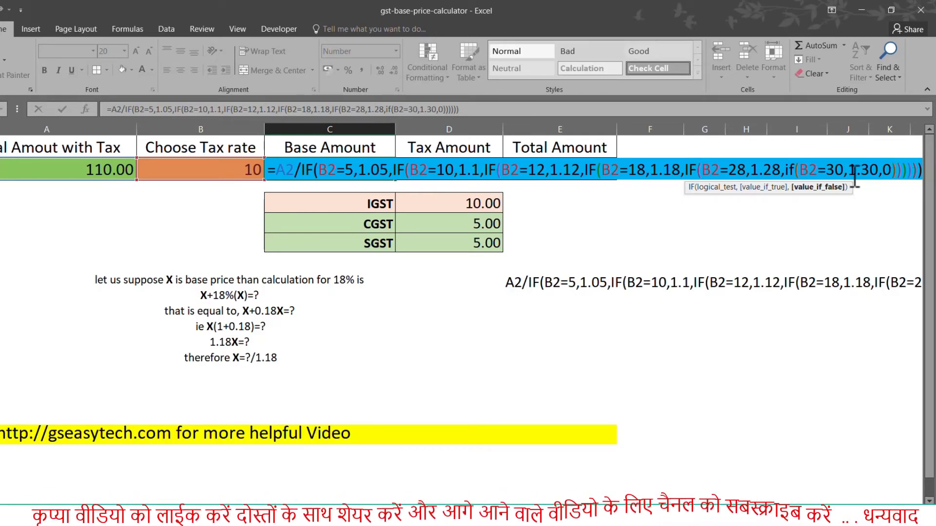
{"action": "key", "text": "Return"}
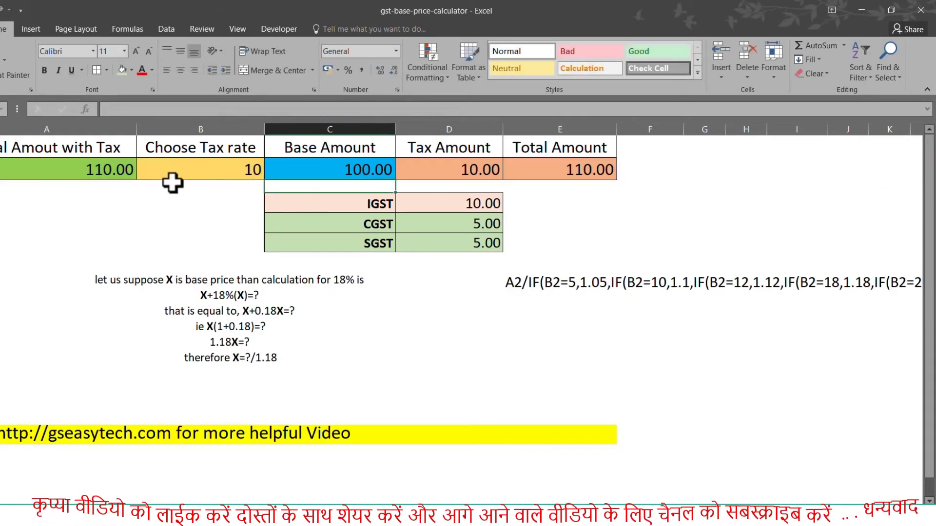
- Set the total amount with tax in A2 to 2500, choose 18 as the tax rate in B2 and check the Base Amount cell
{"action": "left_click", "coordinate": [114, 176]}
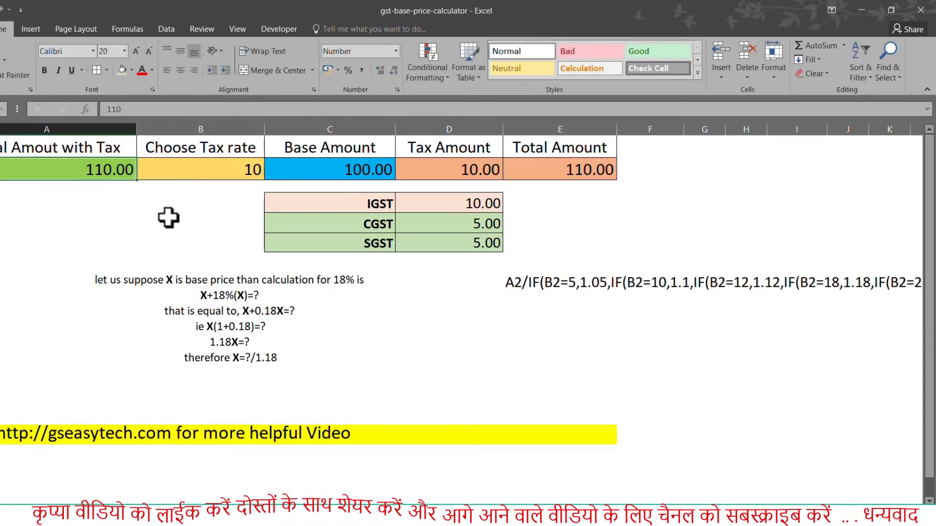
{"action": "type", "text": "2500"}
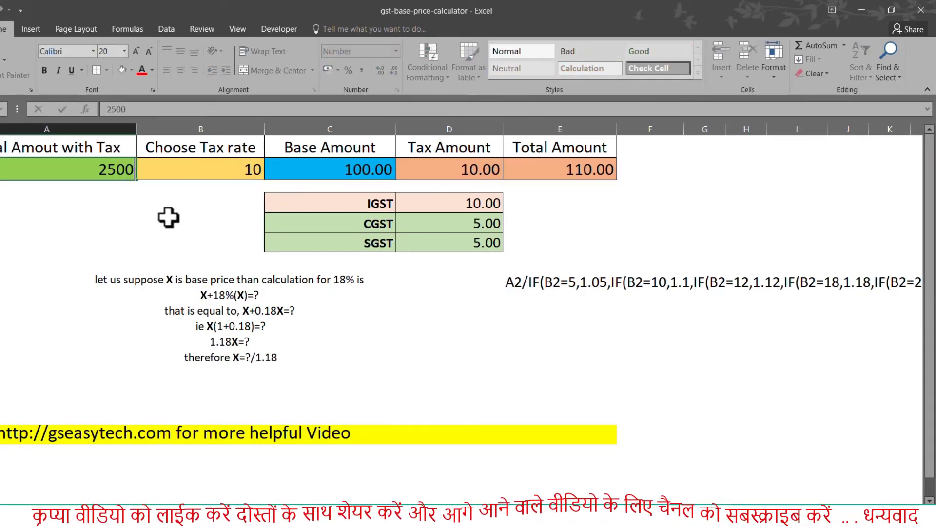
{"action": "key", "text": "Return"}
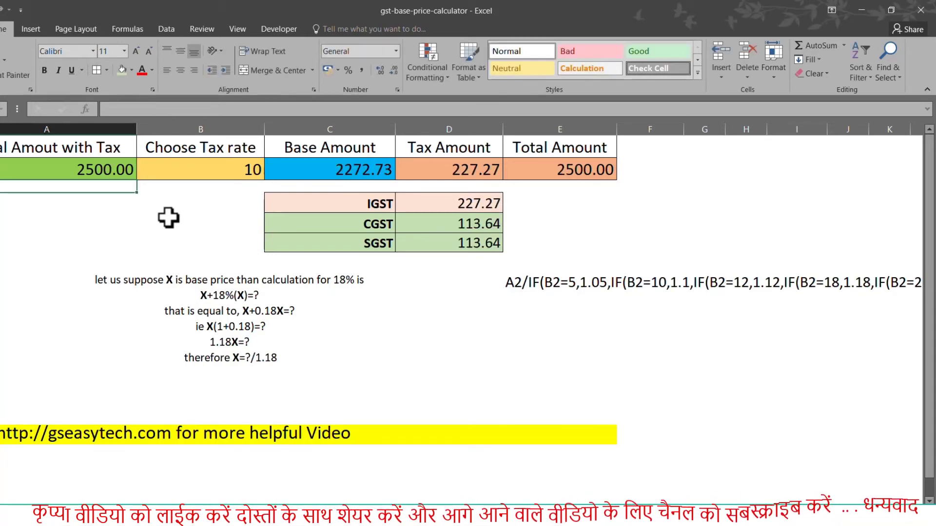
{"action": "left_click", "coordinate": [220, 170]}
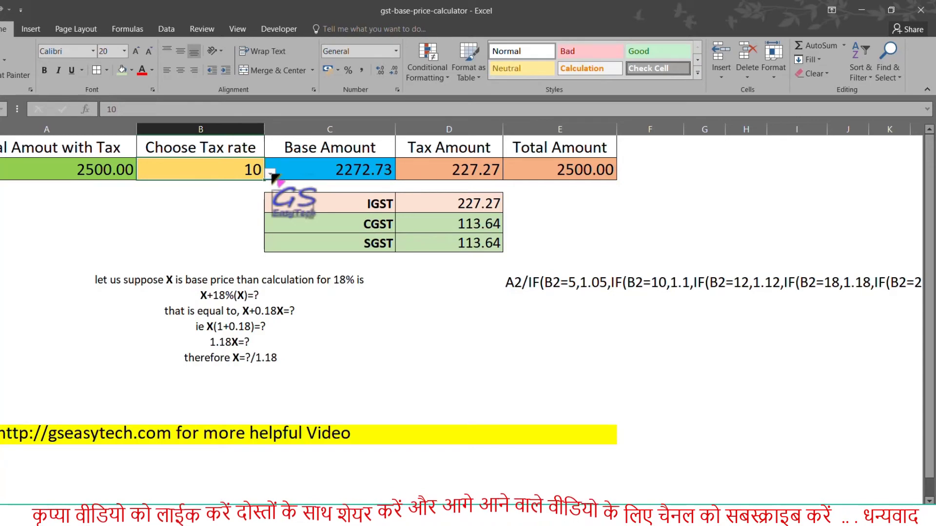
{"action": "left_click", "coordinate": [270, 174]}
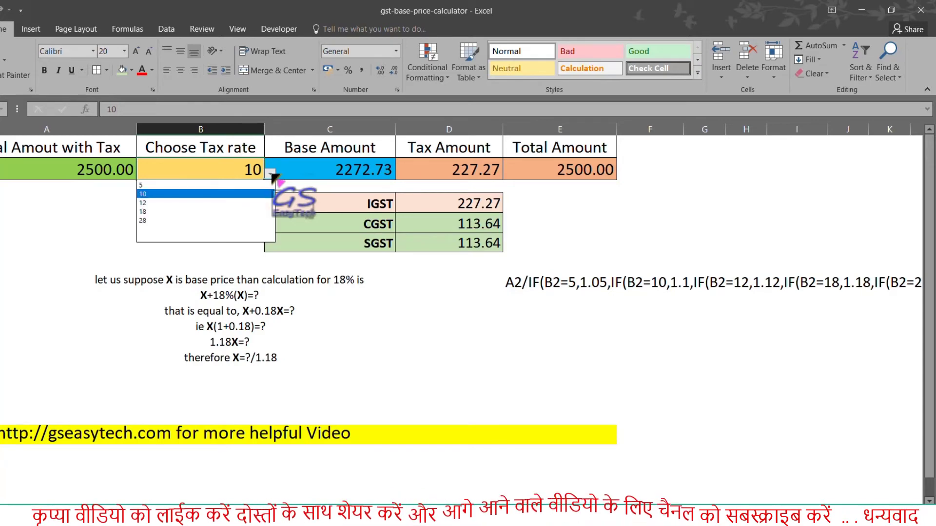
{"action": "left_click", "coordinate": [173, 212]}
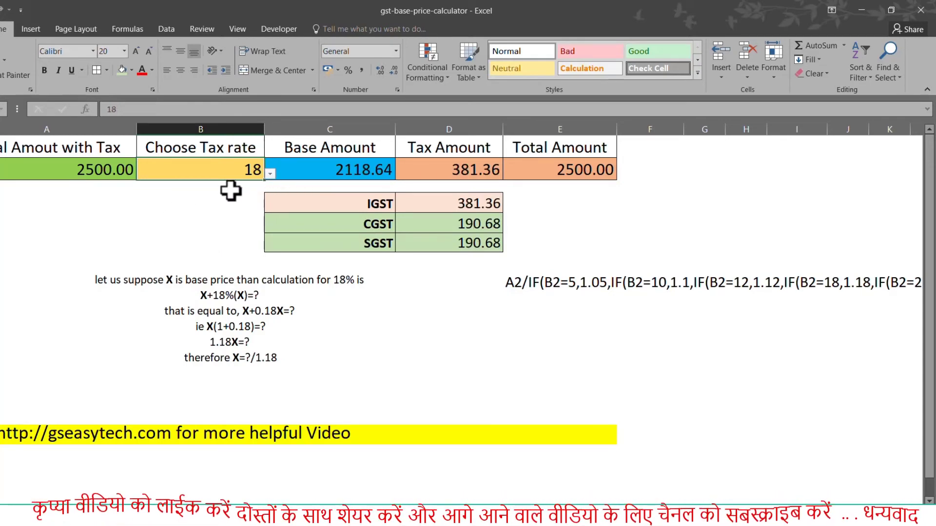
{"action": "left_click", "coordinate": [344, 165]}
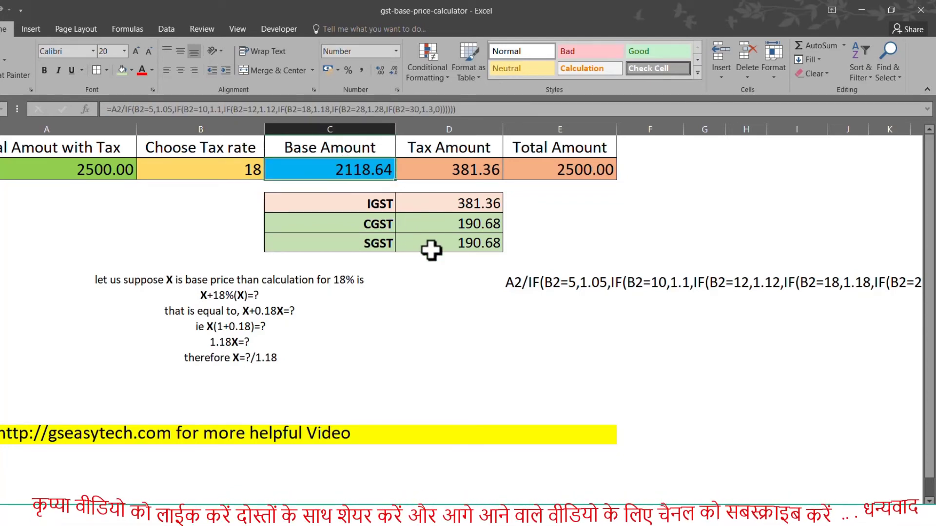
- Re-enter the IGST formula in D4 as =D2 so it takes the full Tax Amount
{"action": "left_click", "coordinate": [429, 201]}
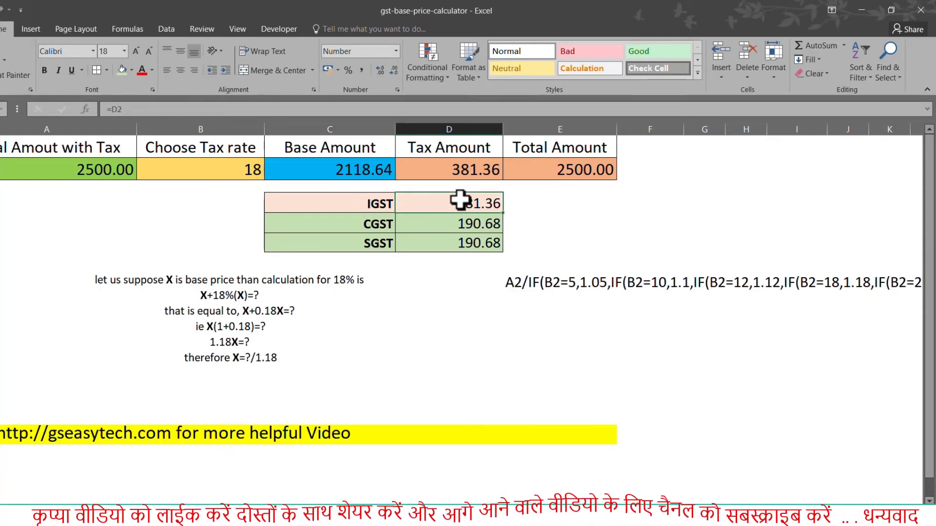
{"action": "type", "text": "="}
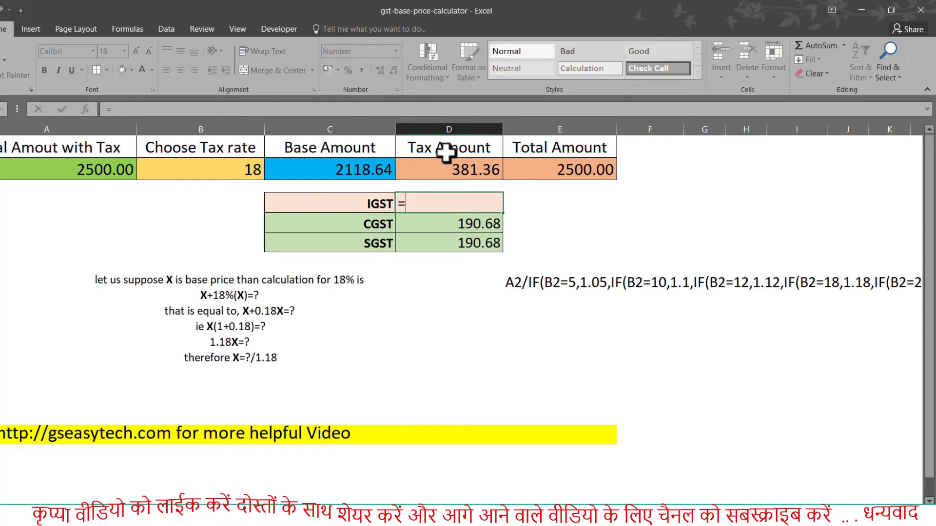
{"action": "left_click", "coordinate": [462, 174]}
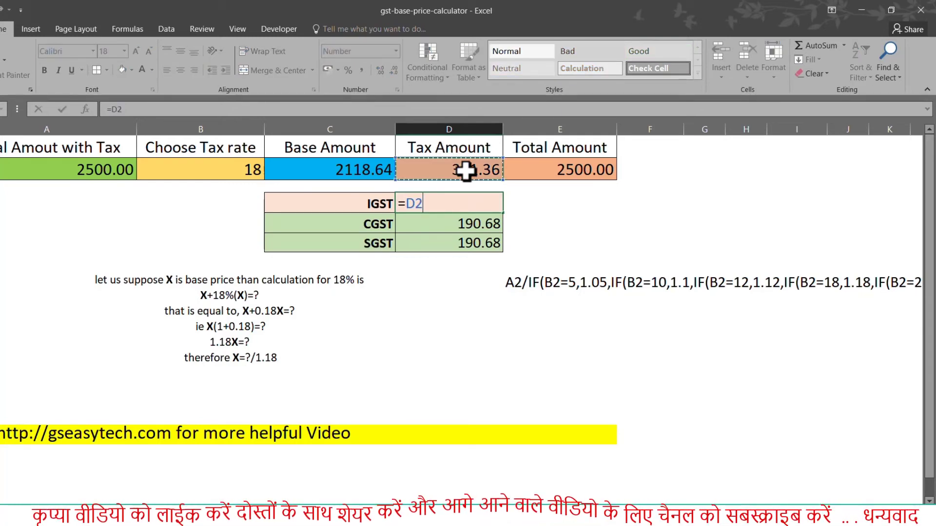
{"action": "key", "text": "Return"}
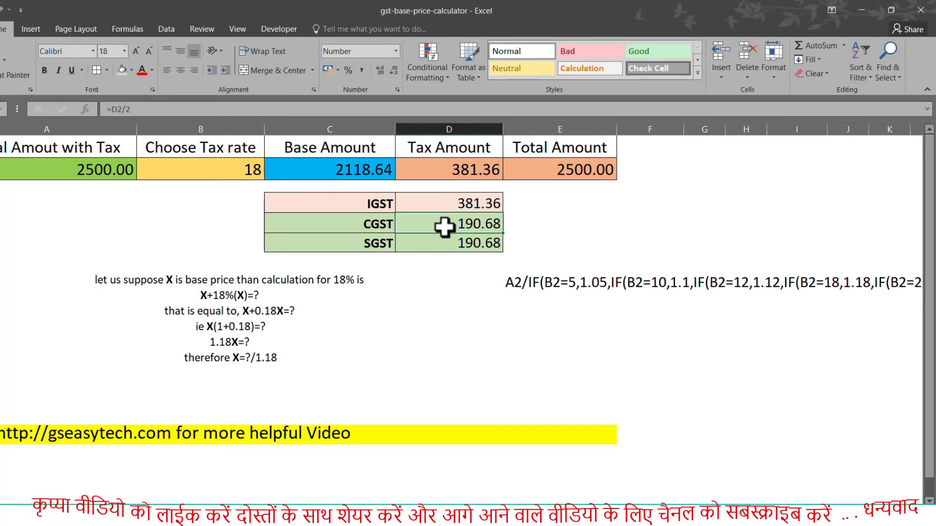
- Re-enter the CGST and SGST formulas in D5 and D6 as =D2/2, so each takes half the Tax Amount
{"action": "type", "text": "="}
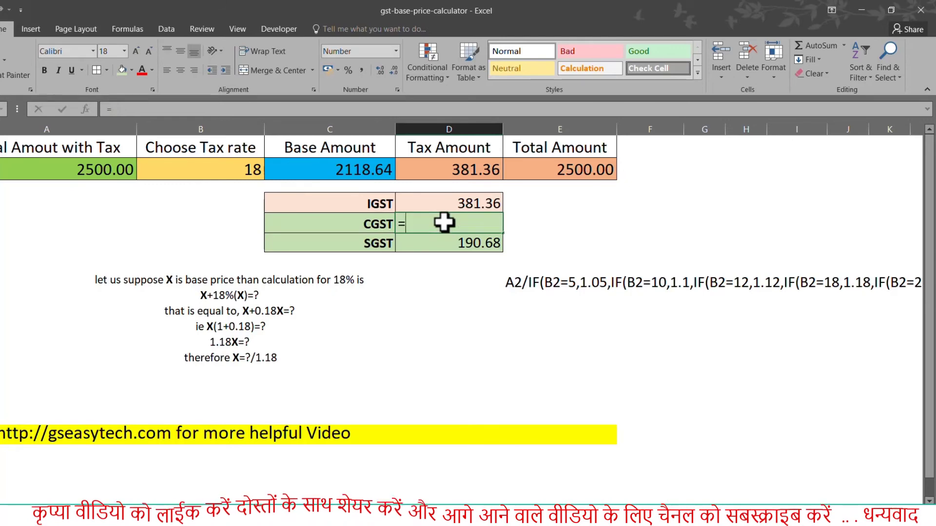
{"action": "left_click", "coordinate": [449, 174]}
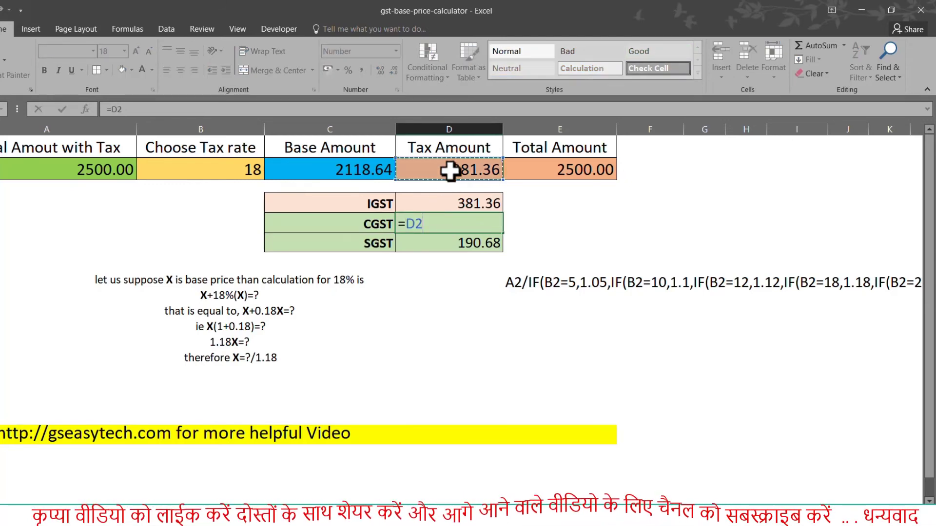
{"action": "type", "text": "/2"}
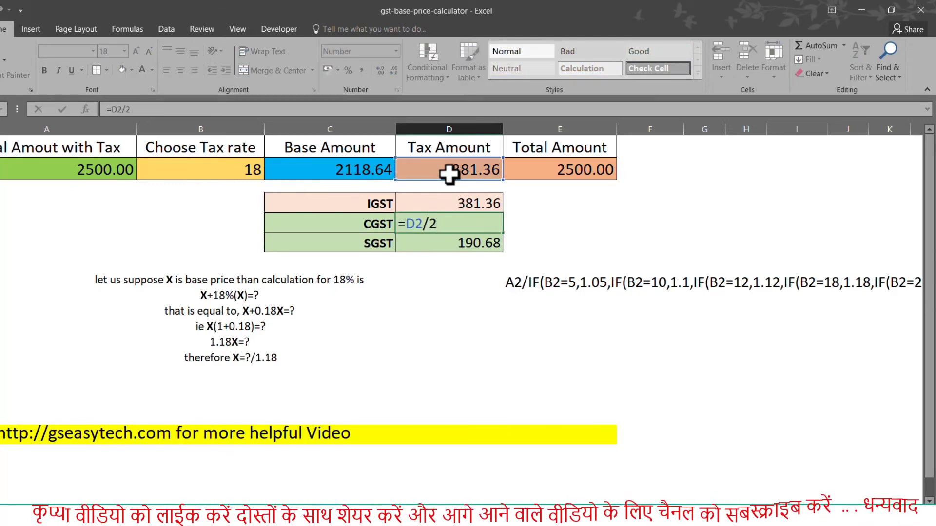
{"action": "key", "text": "Return"}
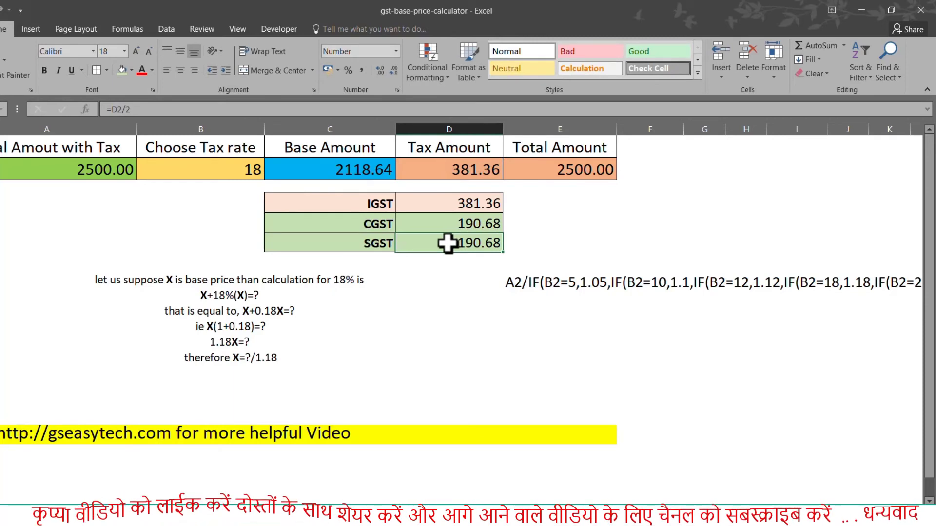
{"action": "type", "text": "="}
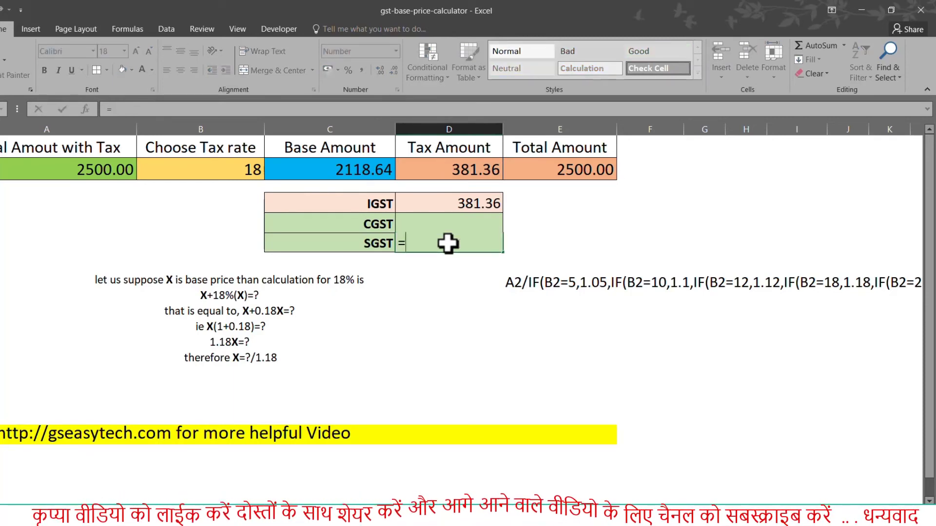
{"action": "left_click", "coordinate": [449, 169]}
{"action": "type", "text": "/"}
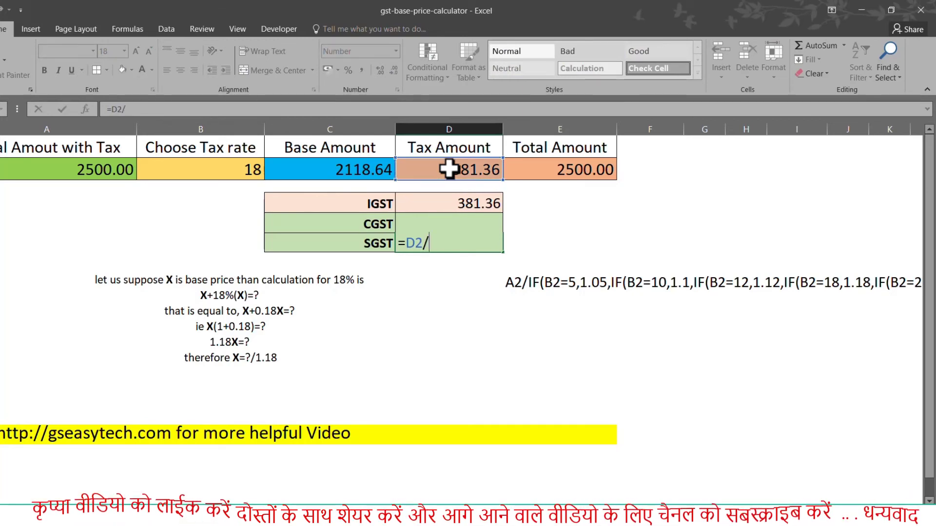
{"action": "type", "text": "2"}
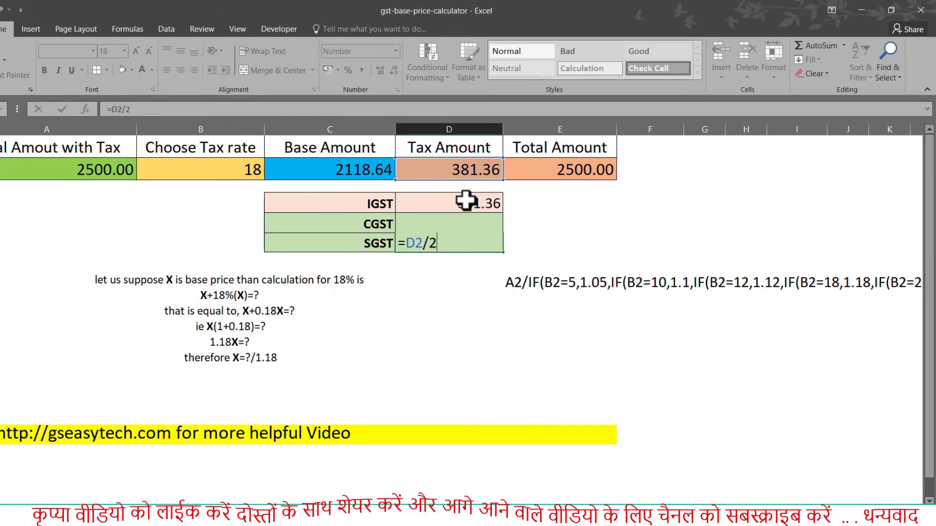
{"action": "key", "text": "Return"}
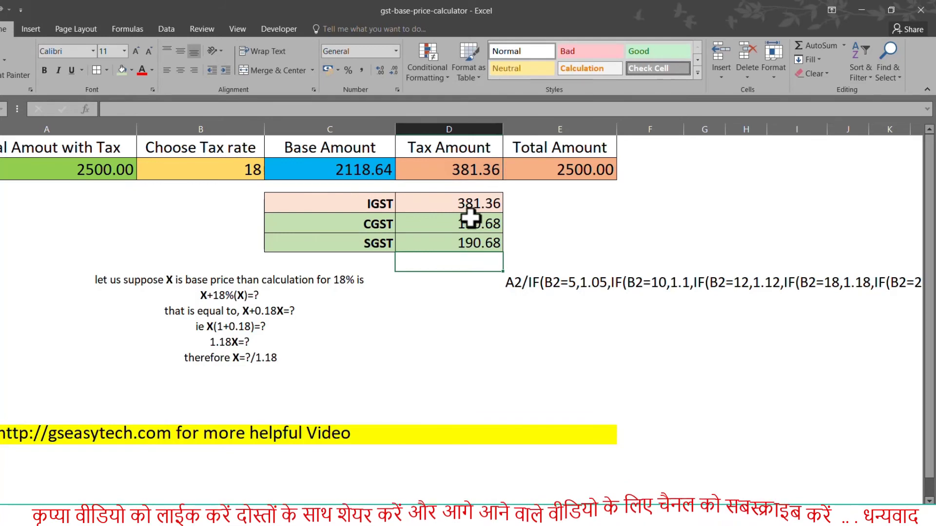